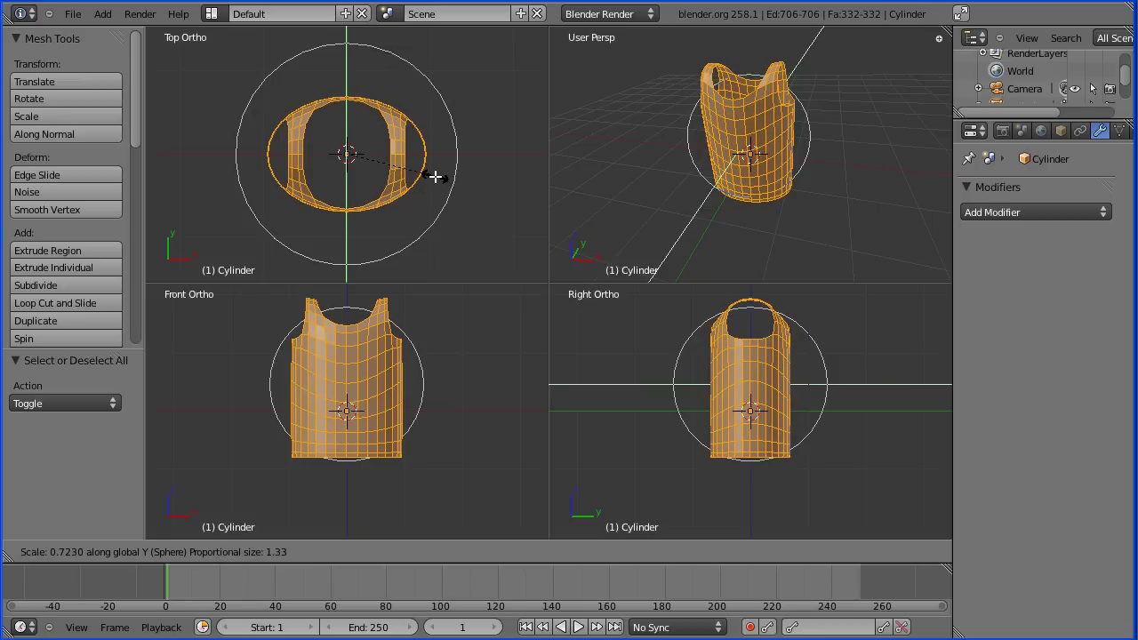
Step: Scale the whole shirt mesh to 0.7 along the Y axis
{"action": "type", "text": "0.7"}
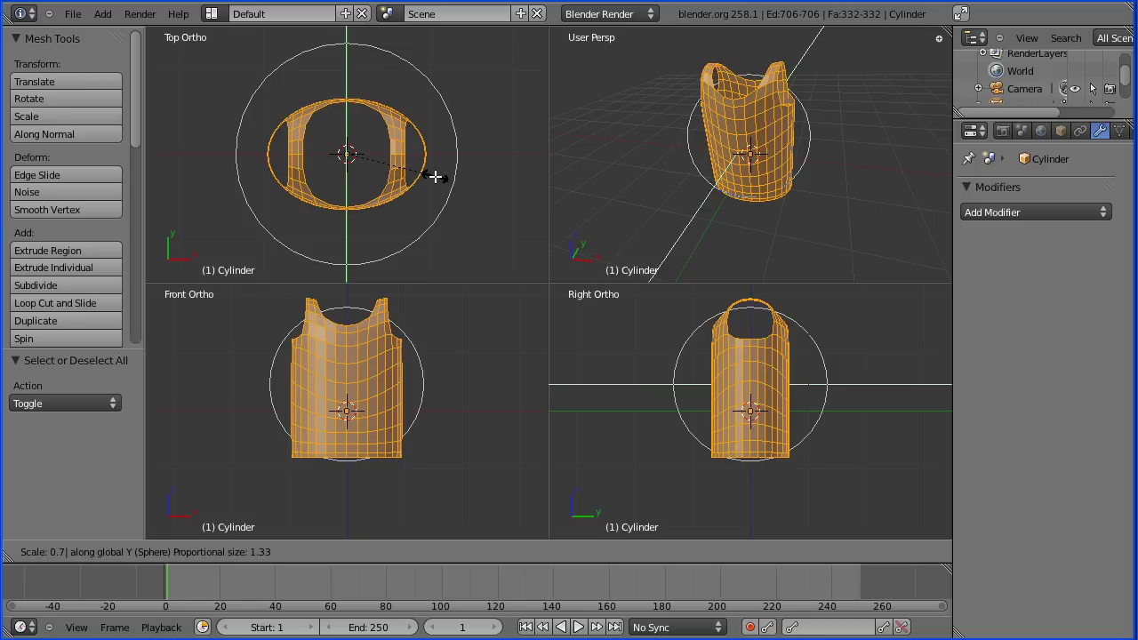
{"action": "key", "text": "Return"}
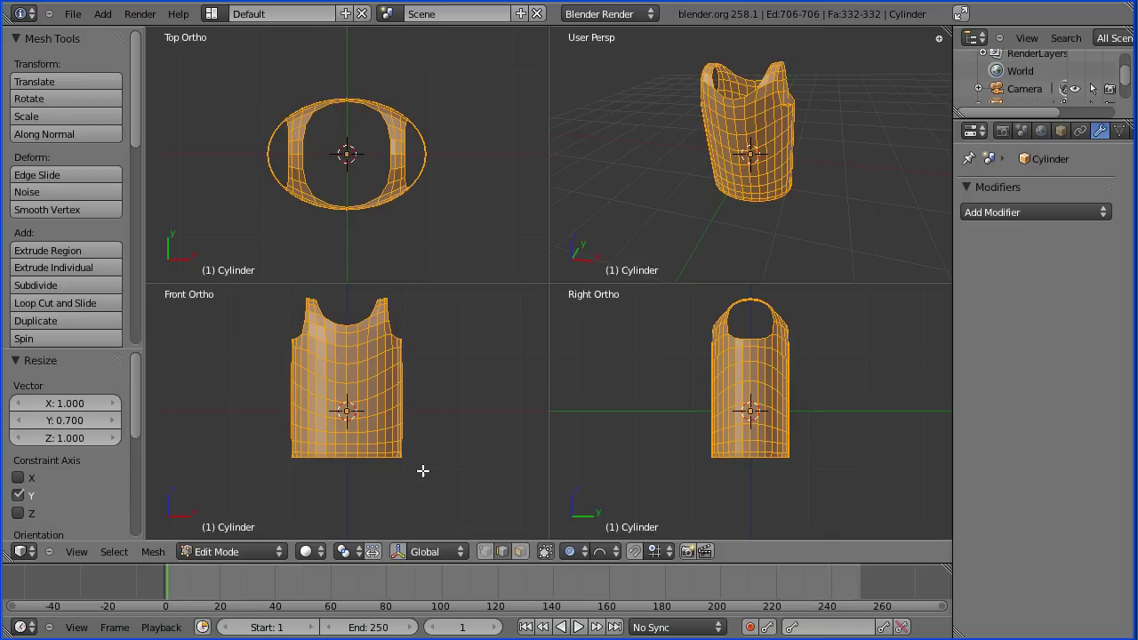
Step: Scale the shirt's bottom edge loop uniformly to 0.8 with a proportional size of 1.33 to taper the waist
{"action": "right_click", "coordinate": [372, 459]}
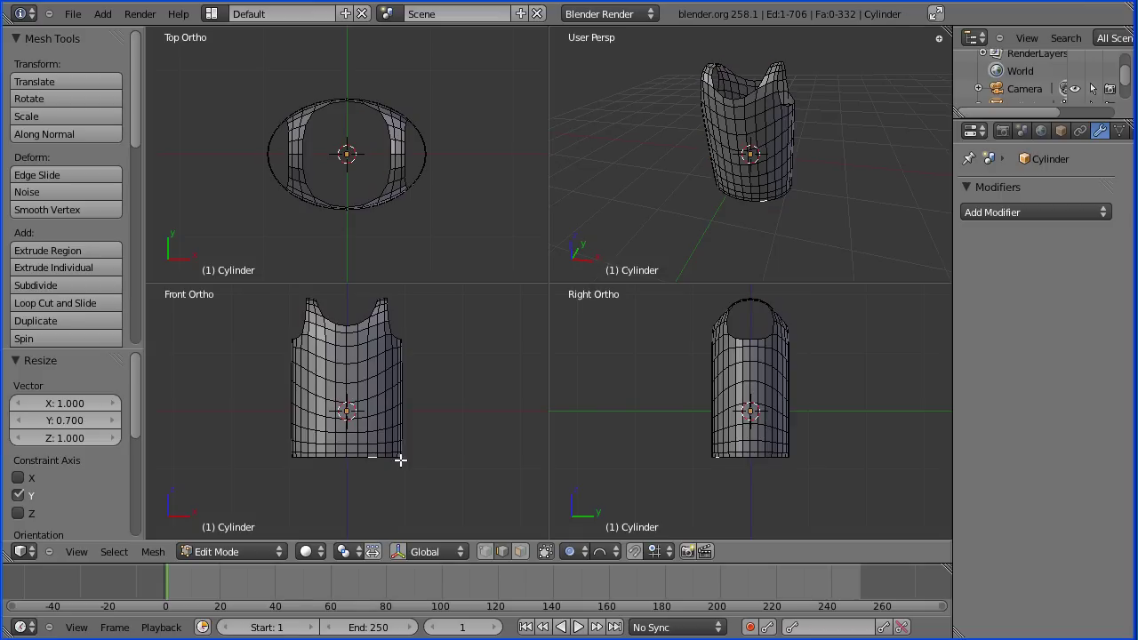
{"action": "right_click", "coordinate": [343, 456], "text": "alt"}
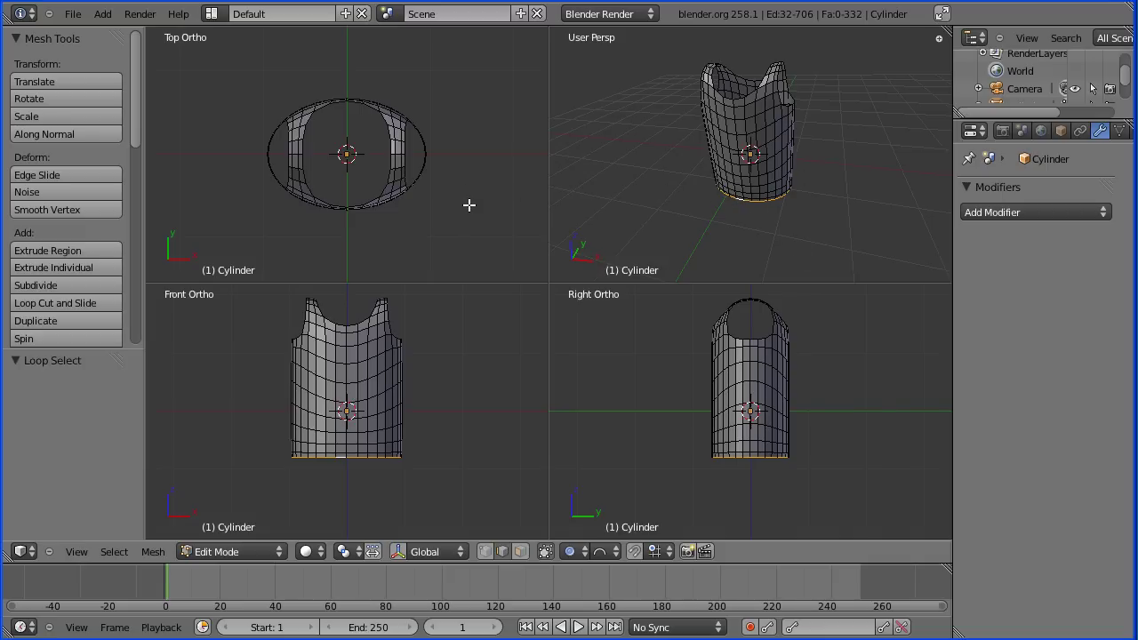
{"action": "key", "text": "s"}
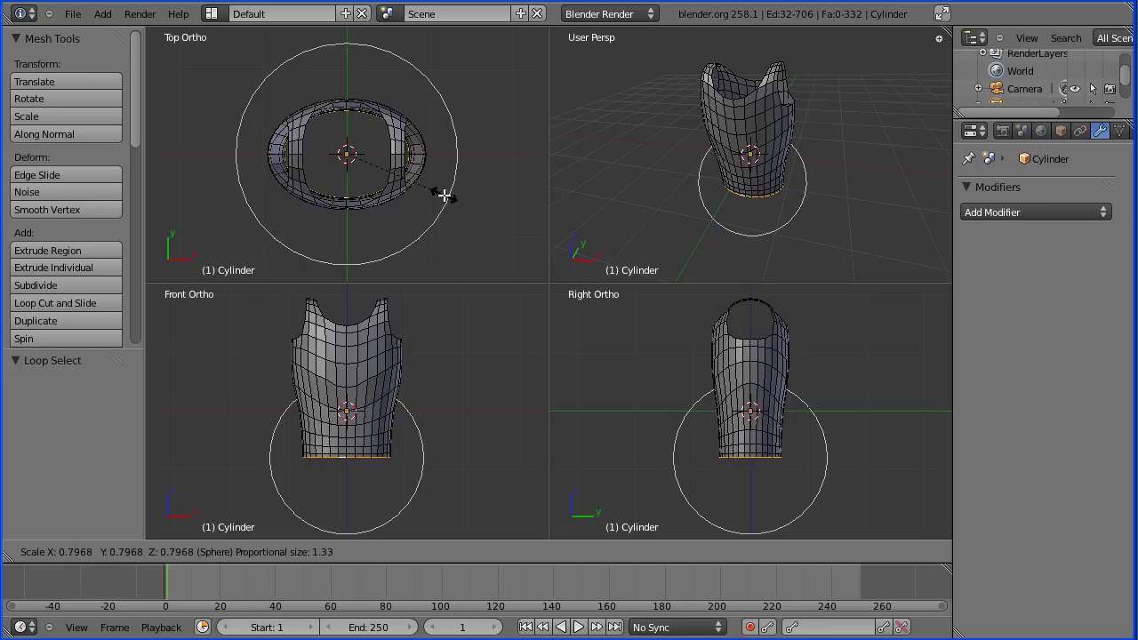
{"action": "type", "text": "0.8"}
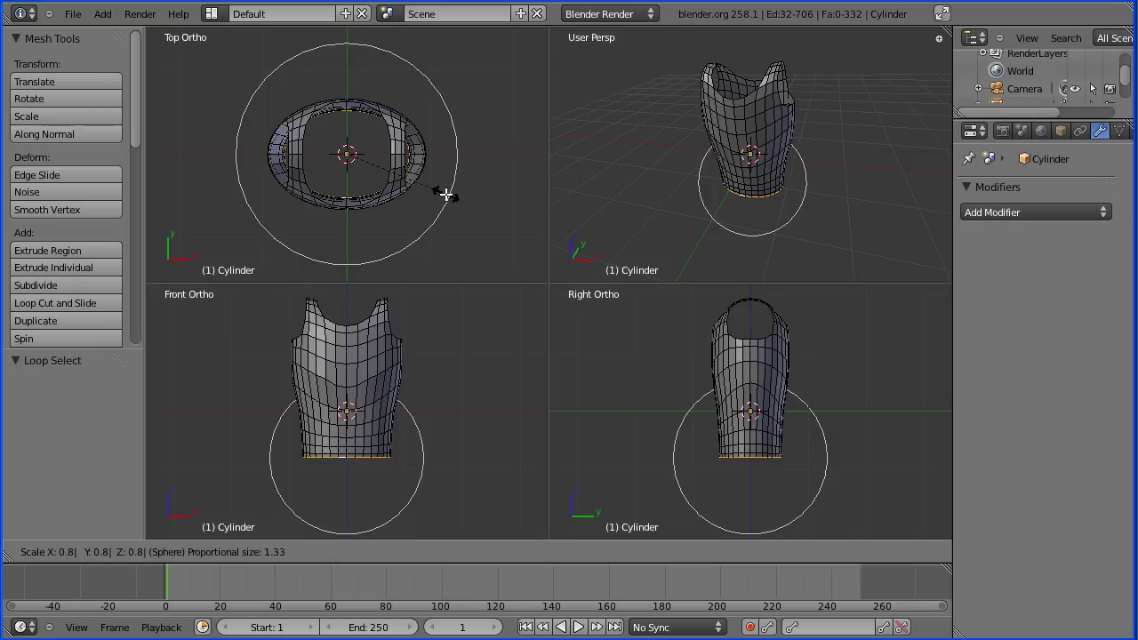
{"action": "scroll", "coordinate": [445, 194], "scroll_direction": "up", "scroll_amount": 1}
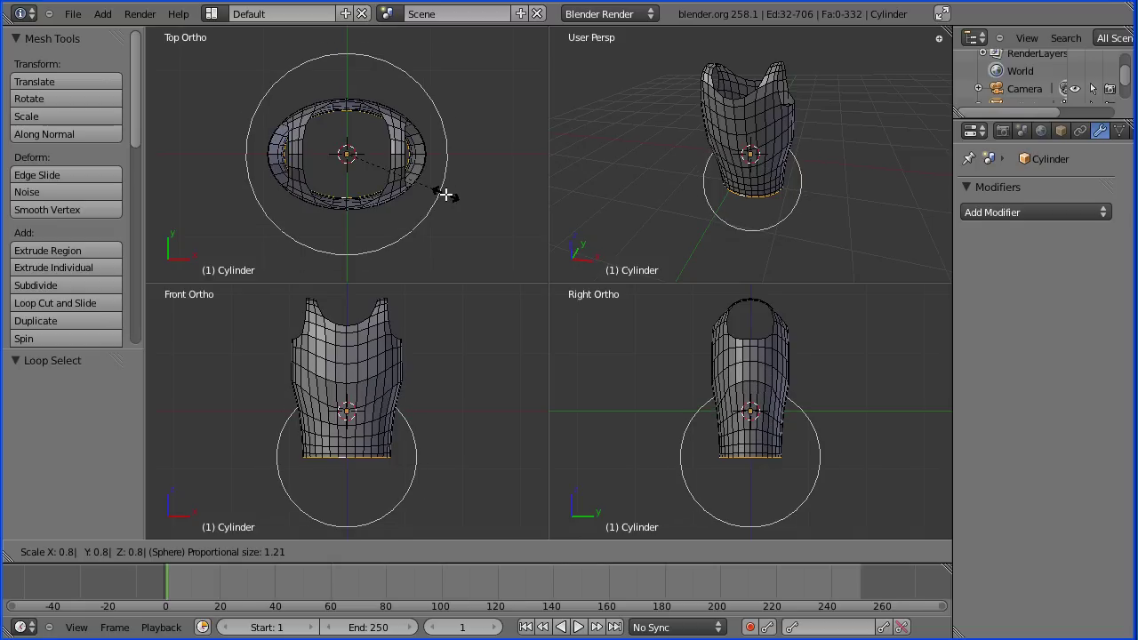
{"action": "scroll", "coordinate": [445, 195], "scroll_direction": "down", "scroll_amount": 3}
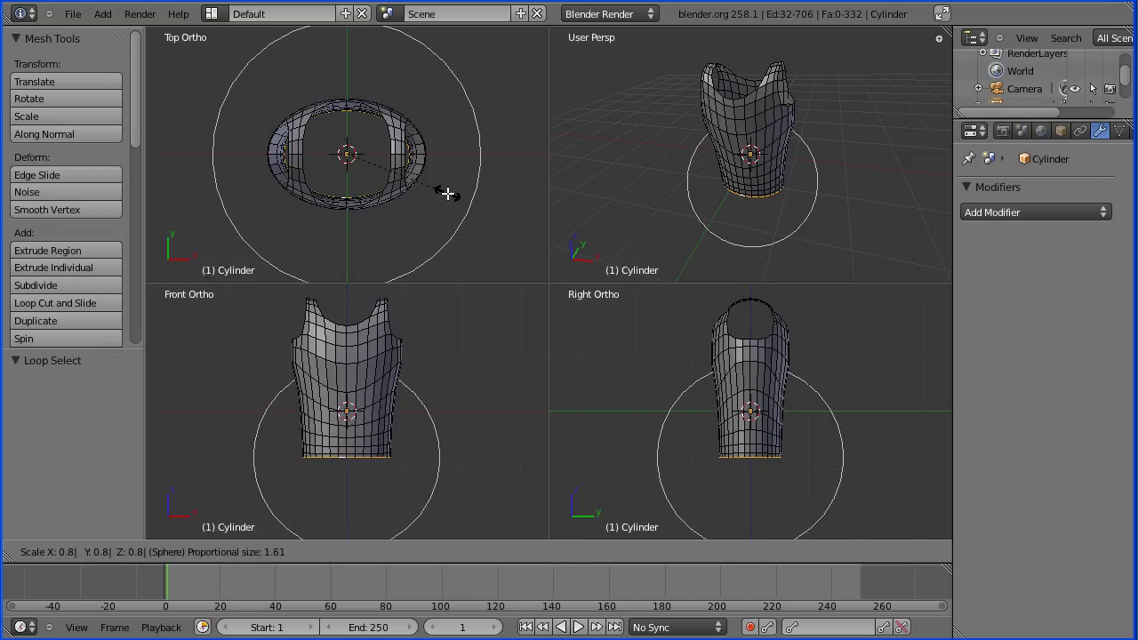
{"action": "scroll", "coordinate": [447, 194], "scroll_direction": "up", "scroll_amount": 1}
{"action": "scroll", "coordinate": [447, 194], "scroll_direction": "up", "scroll_amount": 1}
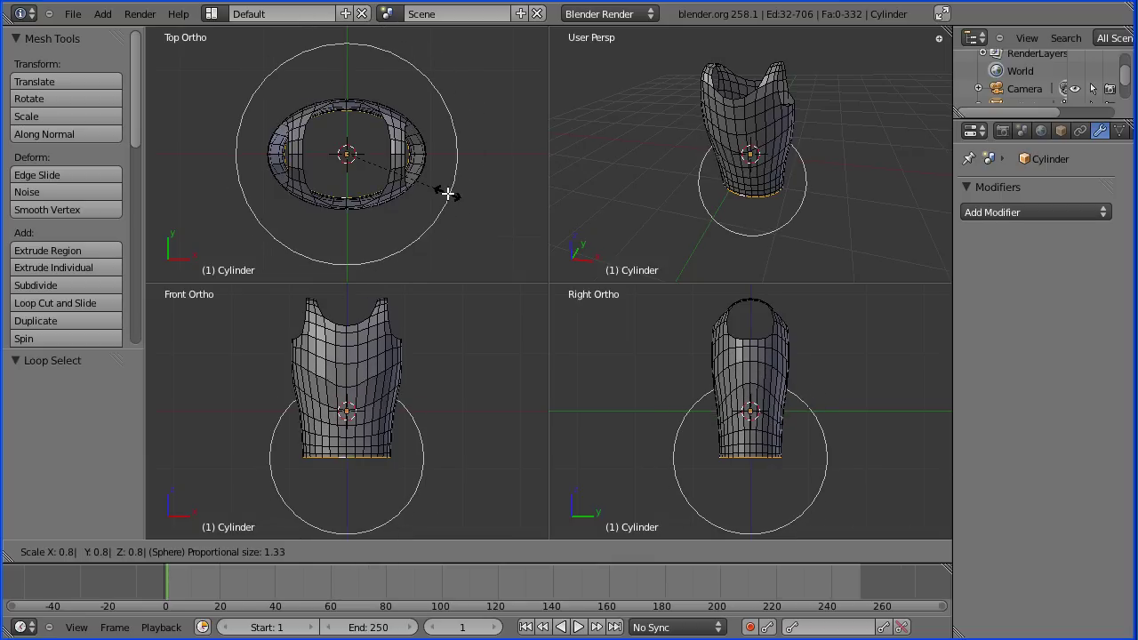
{"action": "left_click", "coordinate": [447, 193]}
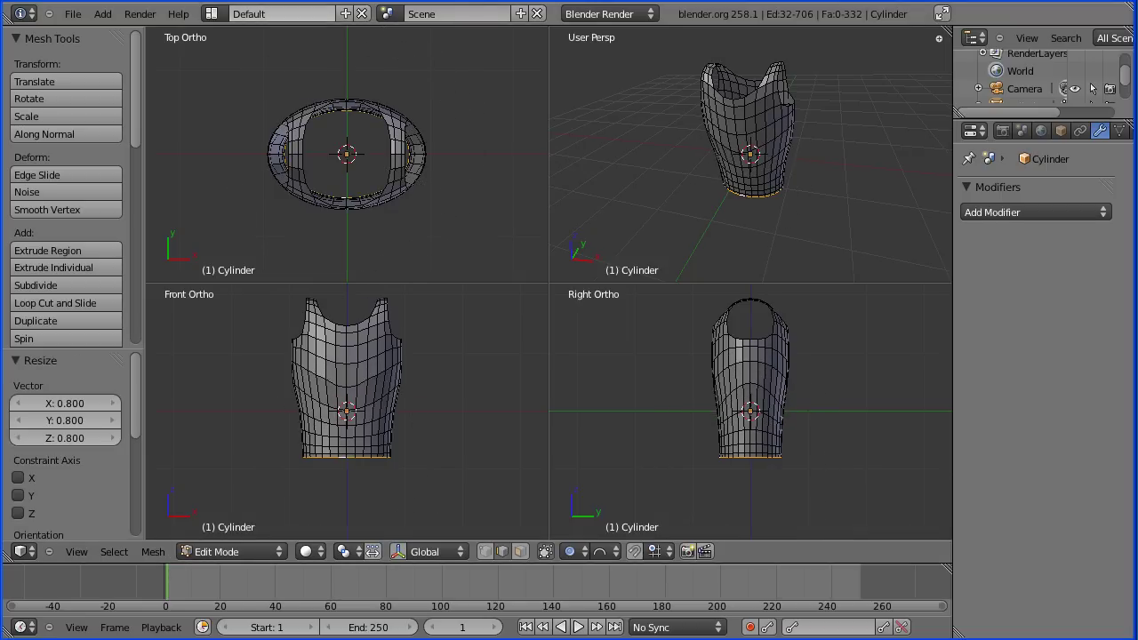
{"action": "key", "text": "Tab"}
{"action": "key", "text": "Tab"}
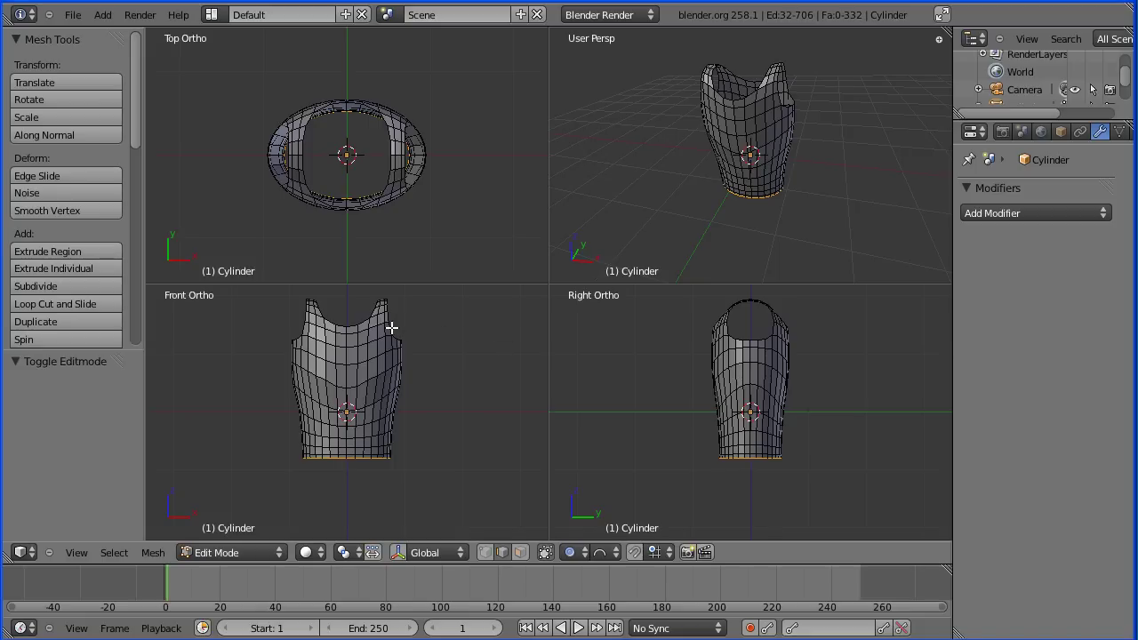
Step: Extrude the armhole edge loop on the +X side 2.2 units along X to form a sleeve
{"action": "right_click", "coordinate": [391, 328], "text": "alt"}
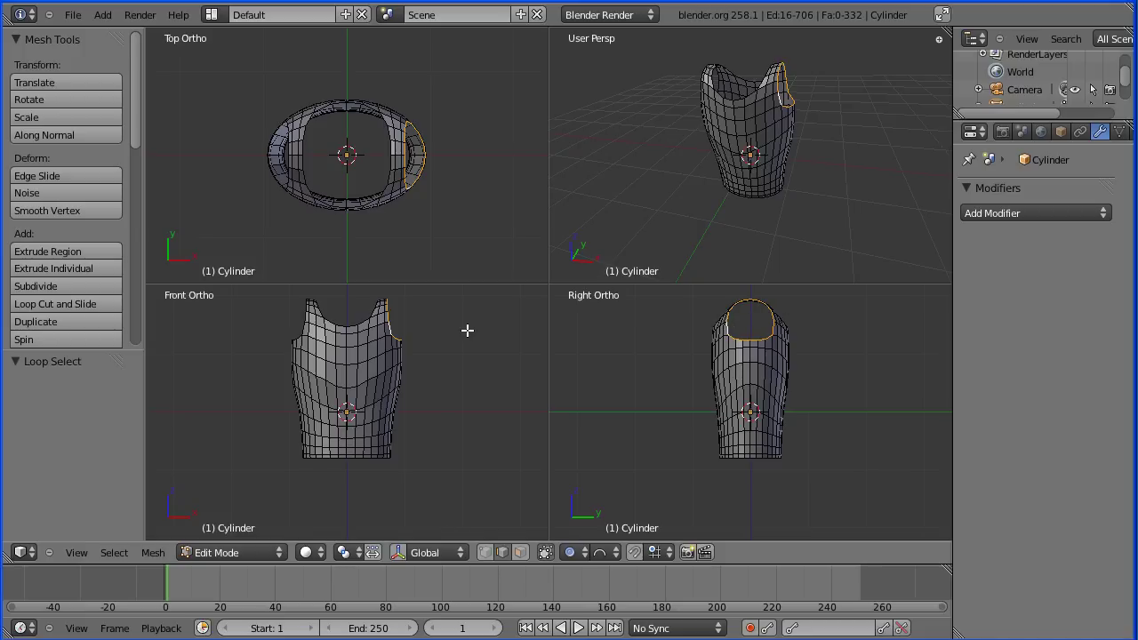
{"action": "key", "text": "e"}
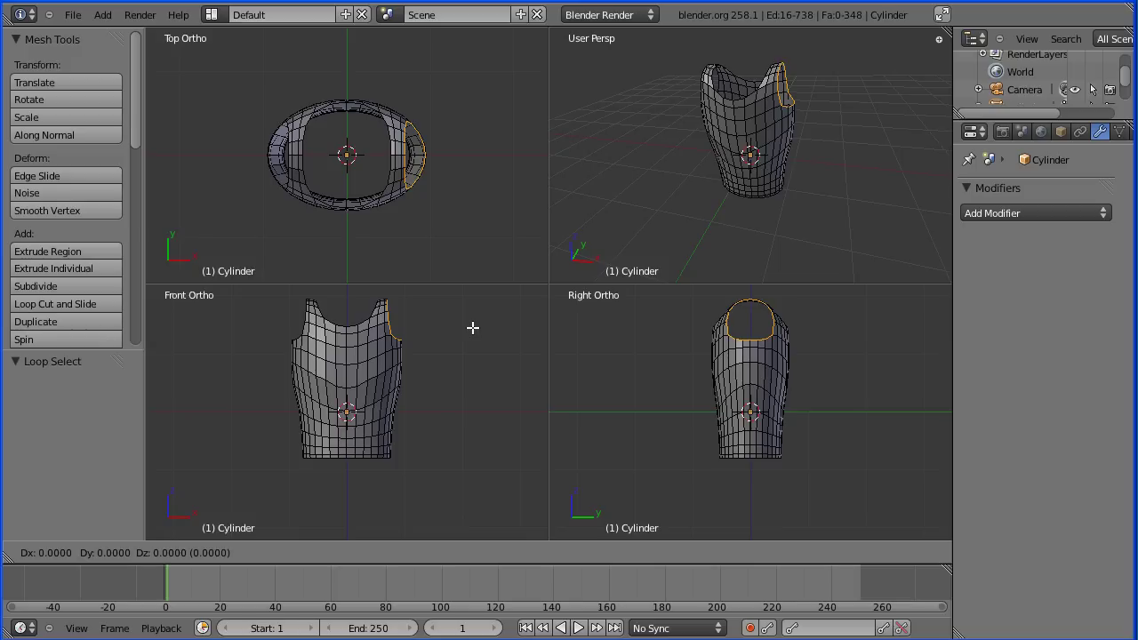
{"action": "key", "text": "x"}
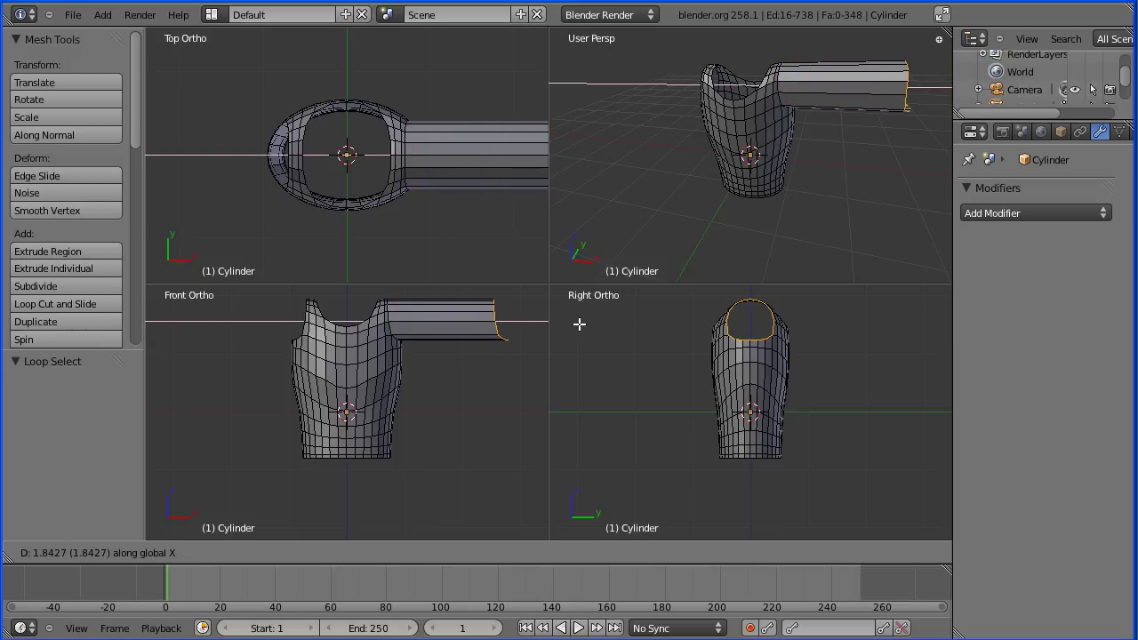
{"action": "type", "text": "2."}
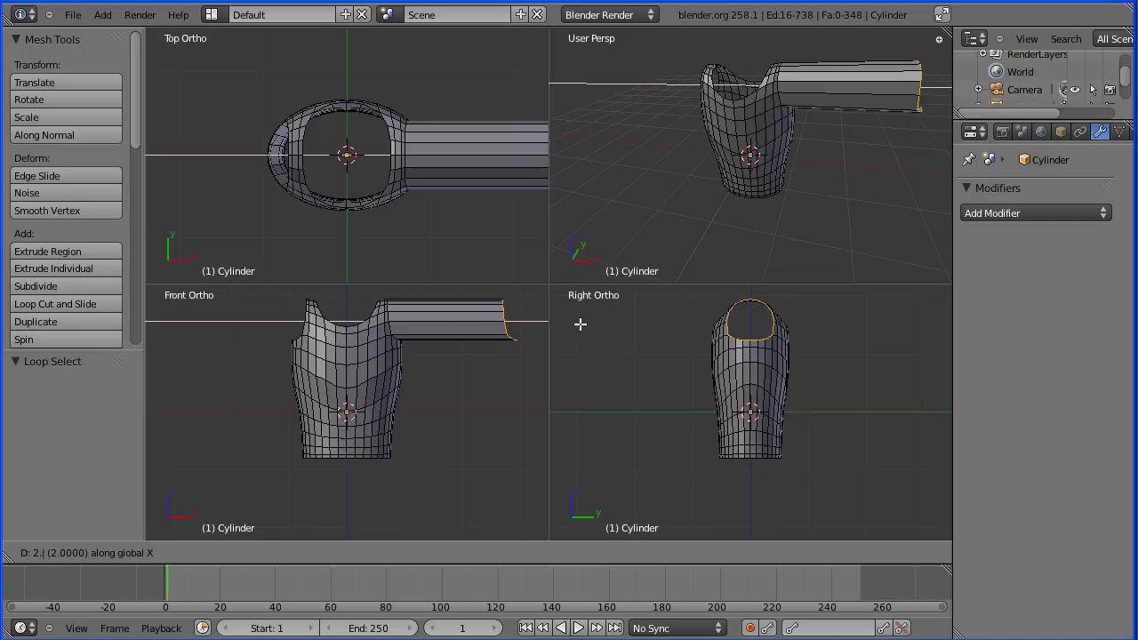
{"action": "type", "text": "2"}
{"action": "key", "text": "Return"}
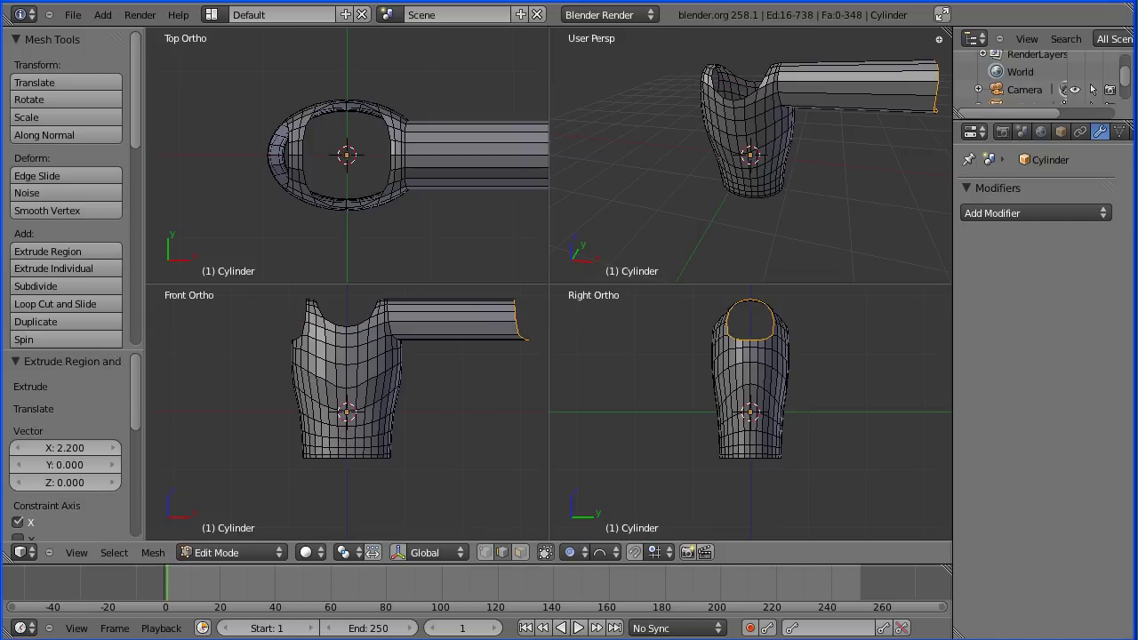
{"action": "key", "text": "Tab"}
{"action": "key", "text": "Tab"}
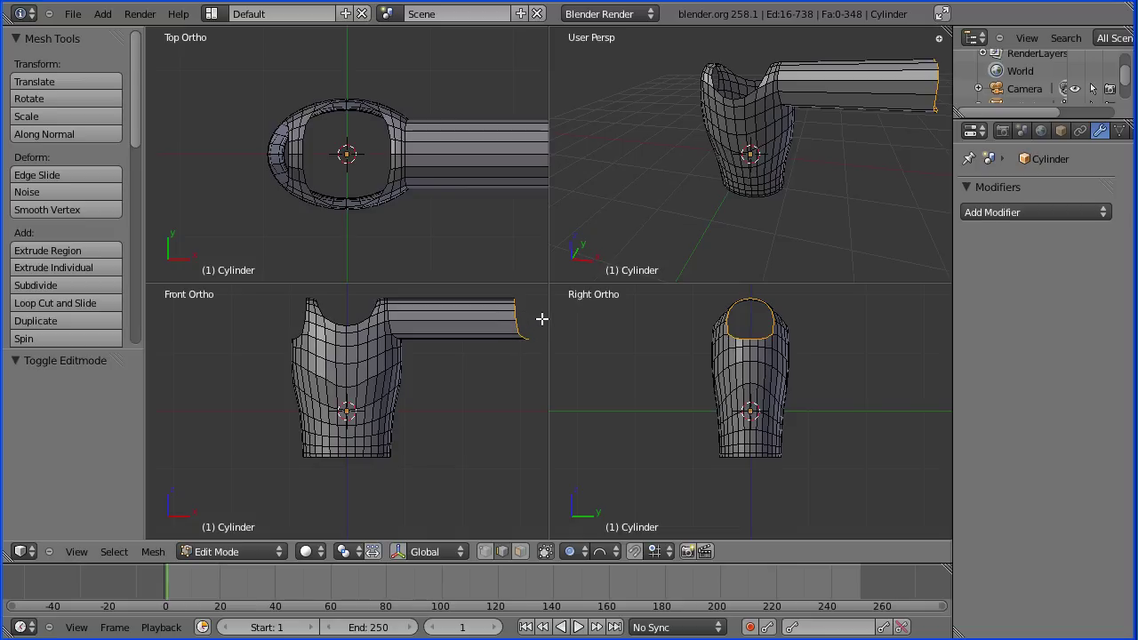
Step: Flatten the sleeve's end loop by scaling it to 0 along the X axis
{"action": "key", "text": "s"}
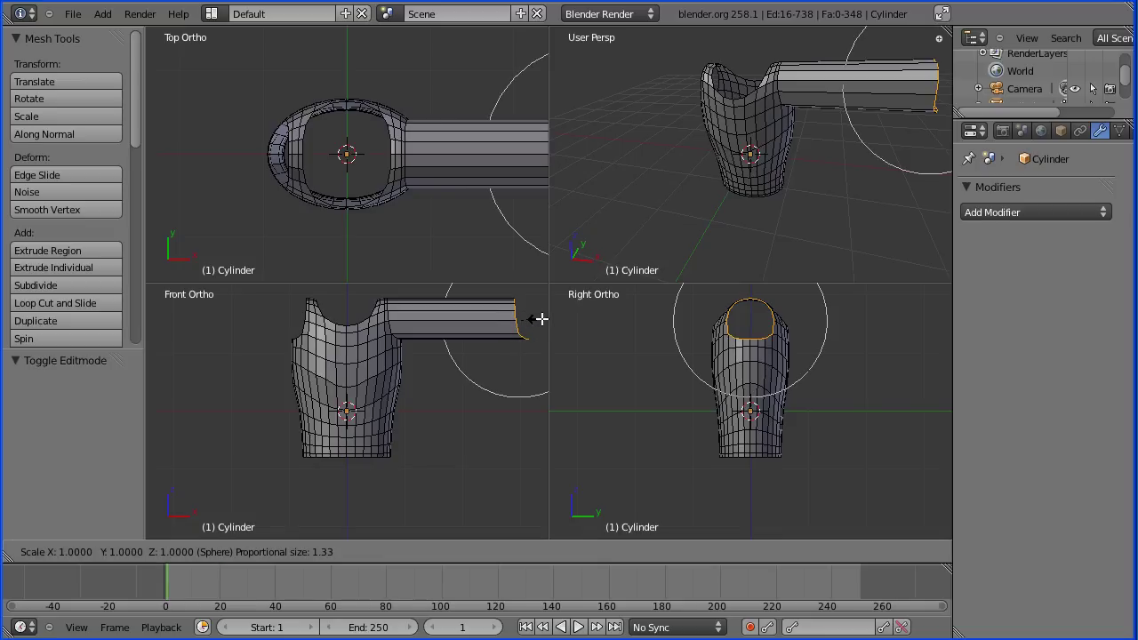
{"action": "key", "text": "x"}
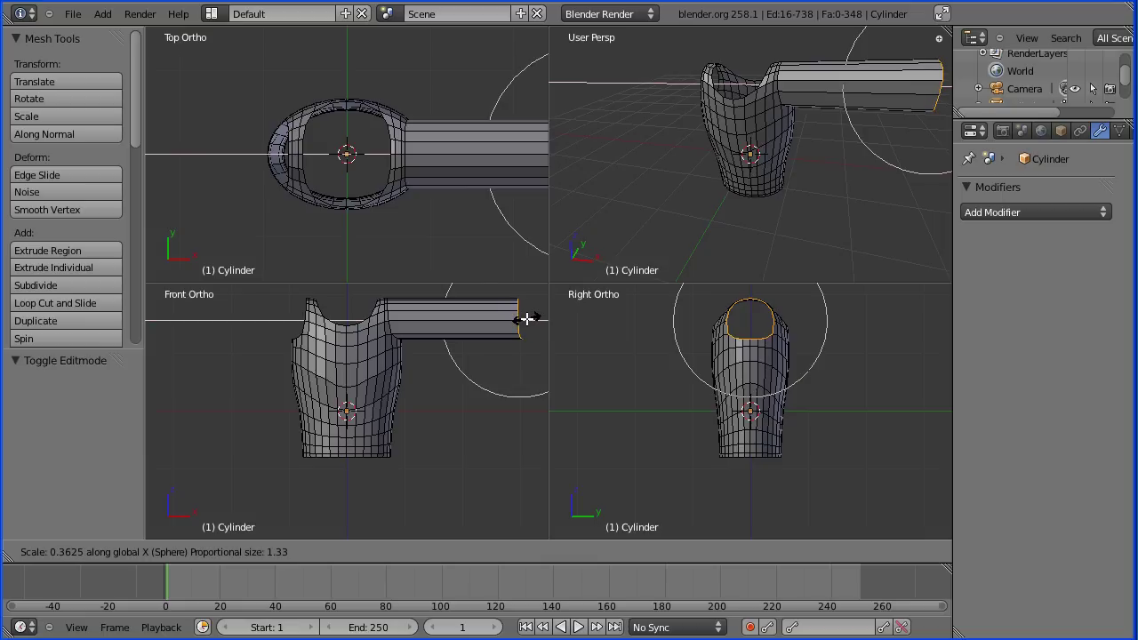
{"action": "type", "text": "0"}
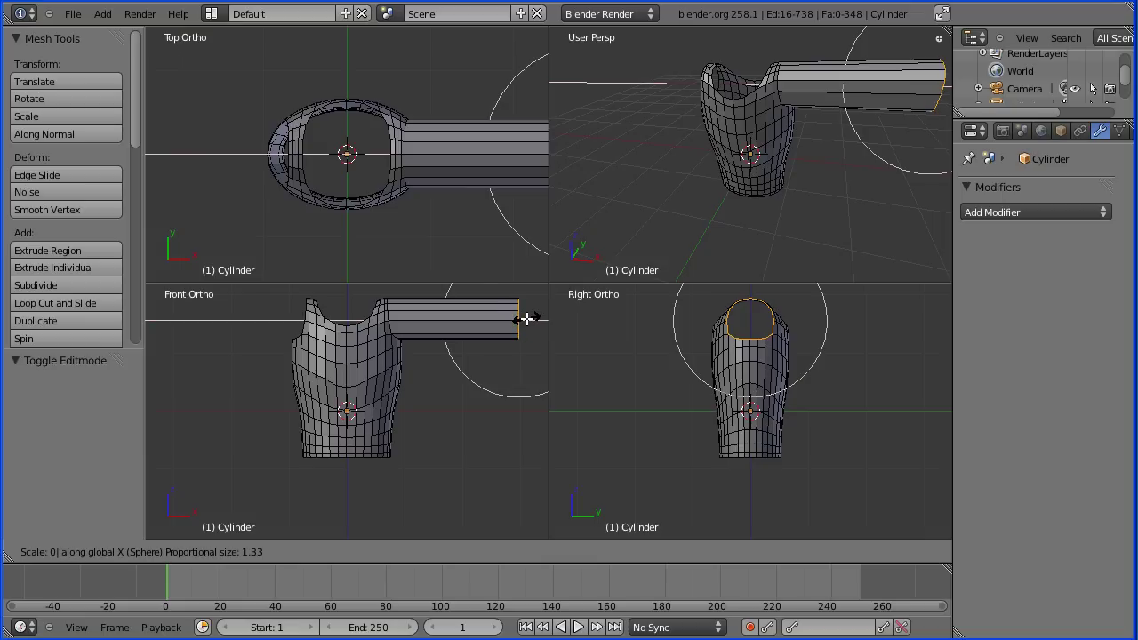
{"action": "key", "text": "Return"}
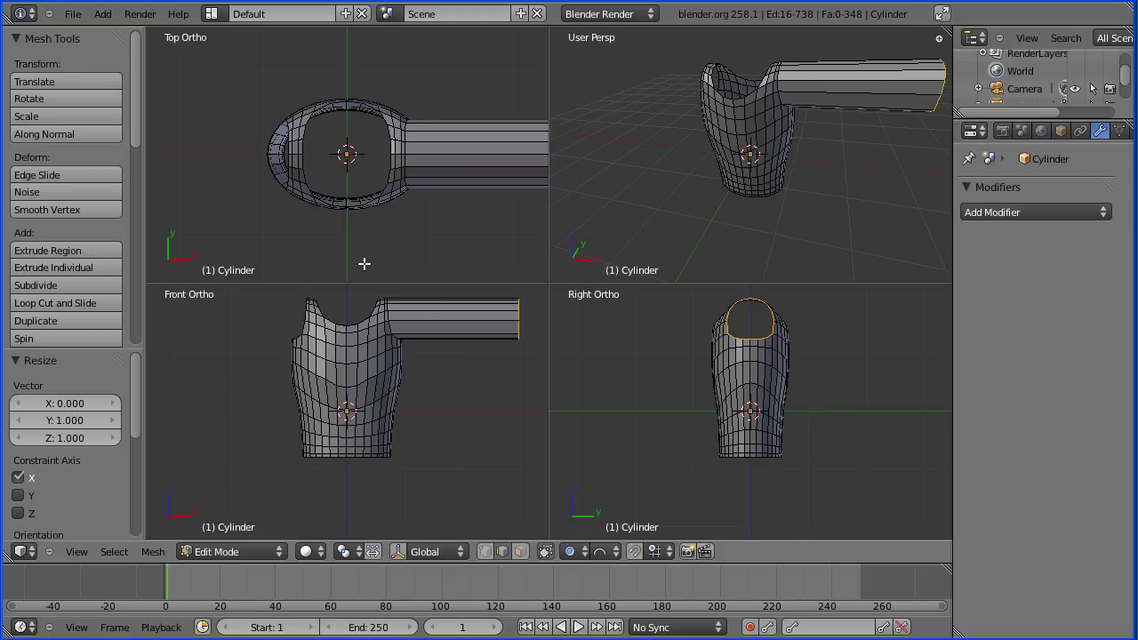
{"action": "key", "text": "Tab"}
{"action": "key", "text": "Tab"}
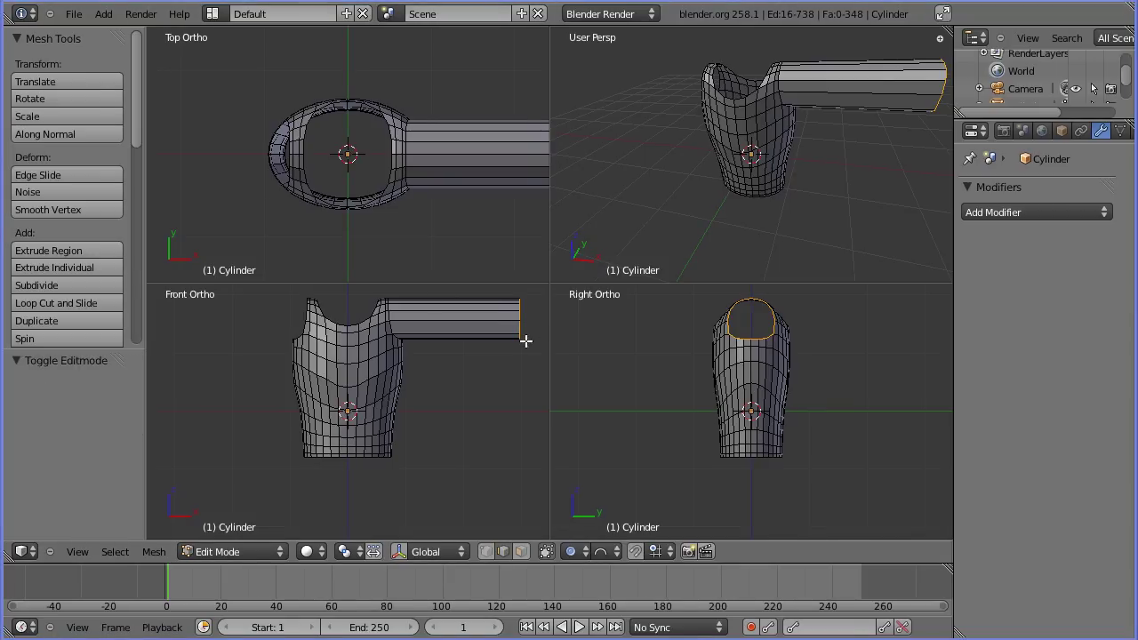
Step: Turn off limiting selection to visible, select all lengthwise edges of the sleeve, and subdivide them with 9 cuts
{"action": "right_click", "coordinate": [471, 319], "text": "alt"}
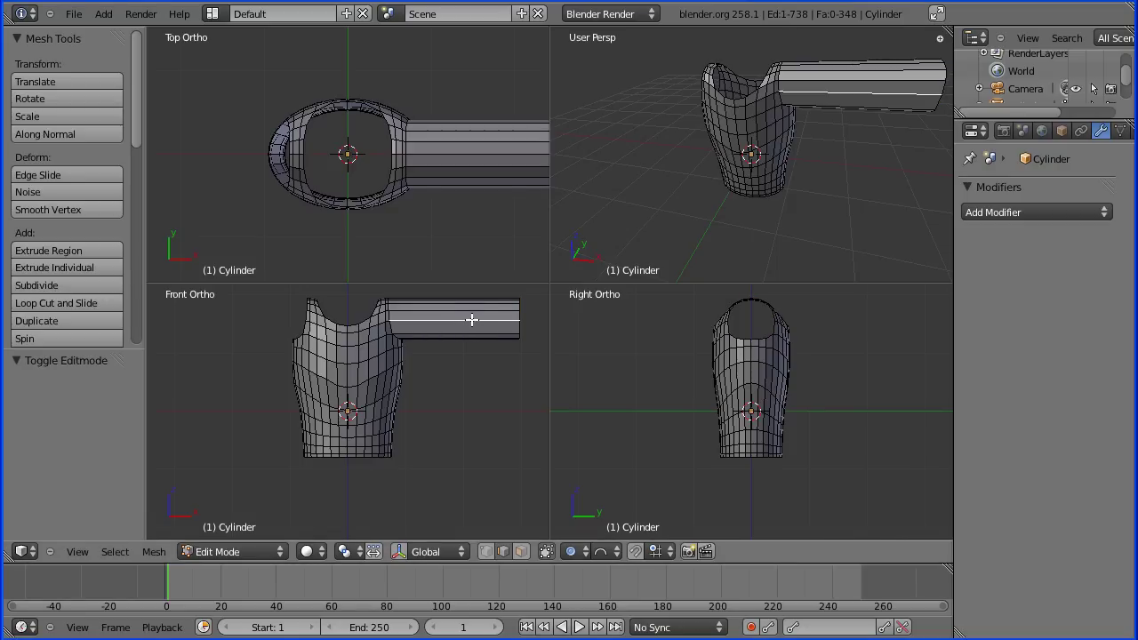
{"action": "left_click", "coordinate": [545, 551]}
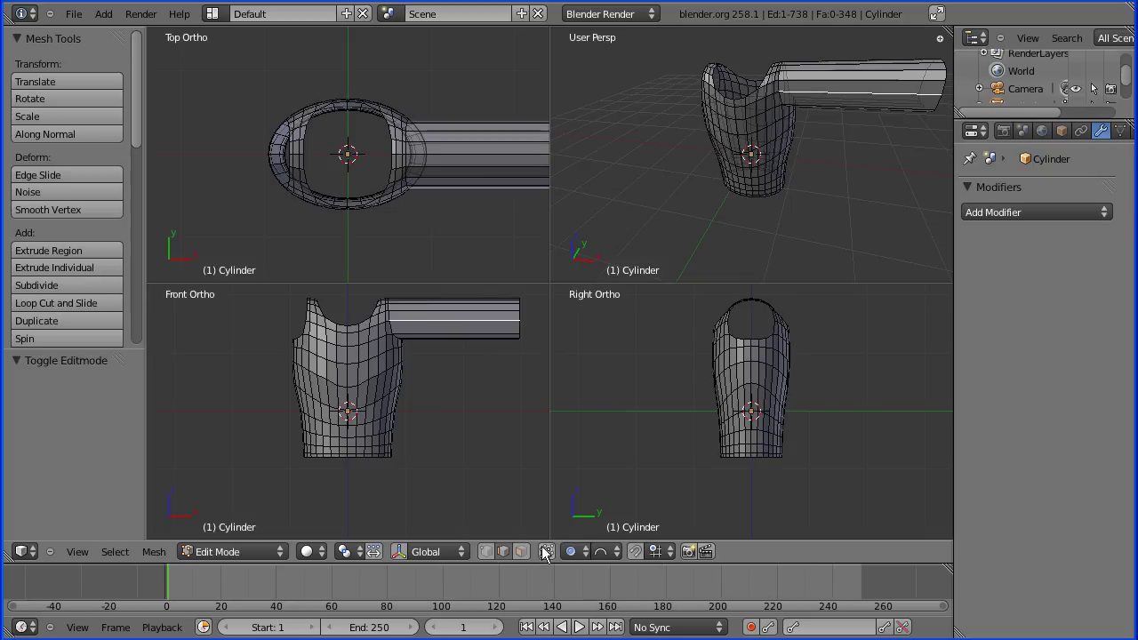
{"action": "key", "text": "b"}
{"action": "mouse_move", "coordinate": [454, 368]}
{"action": "left_mouse_down"}
{"action": "mouse_move", "coordinate": [452, 302]}
{"action": "mouse_move", "coordinate": [434, 292]}
{"action": "left_mouse_up"}
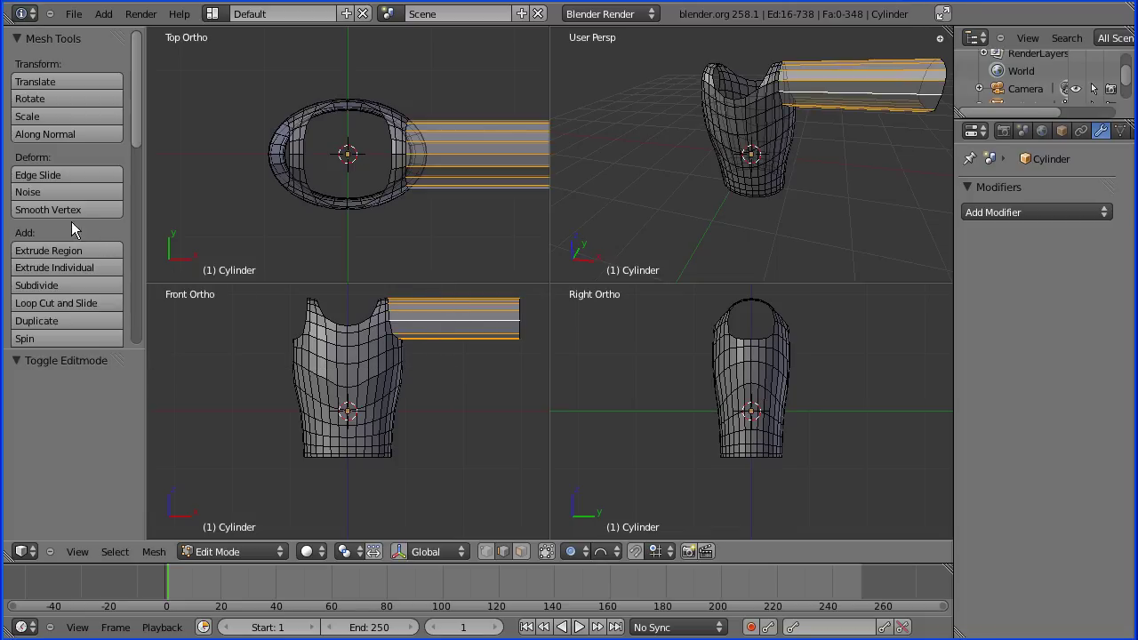
{"action": "left_click", "coordinate": [105, 281]}
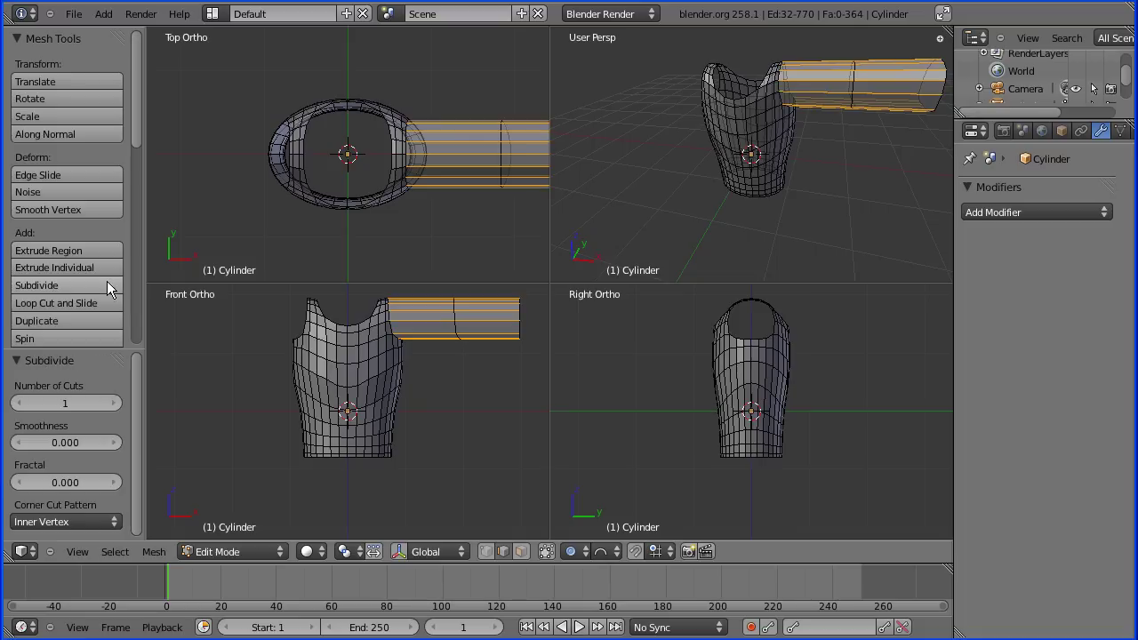
{"action": "left_click", "coordinate": [114, 405]}
{"action": "left_click", "coordinate": [115, 404]}
{"action": "left_click", "coordinate": [114, 404]}
{"action": "left_click", "coordinate": [114, 404]}
{"action": "left_click", "coordinate": [115, 404]}
{"action": "left_click", "coordinate": [115, 405]}
{"action": "left_click", "coordinate": [115, 404]}
{"action": "left_click", "coordinate": [115, 404]}
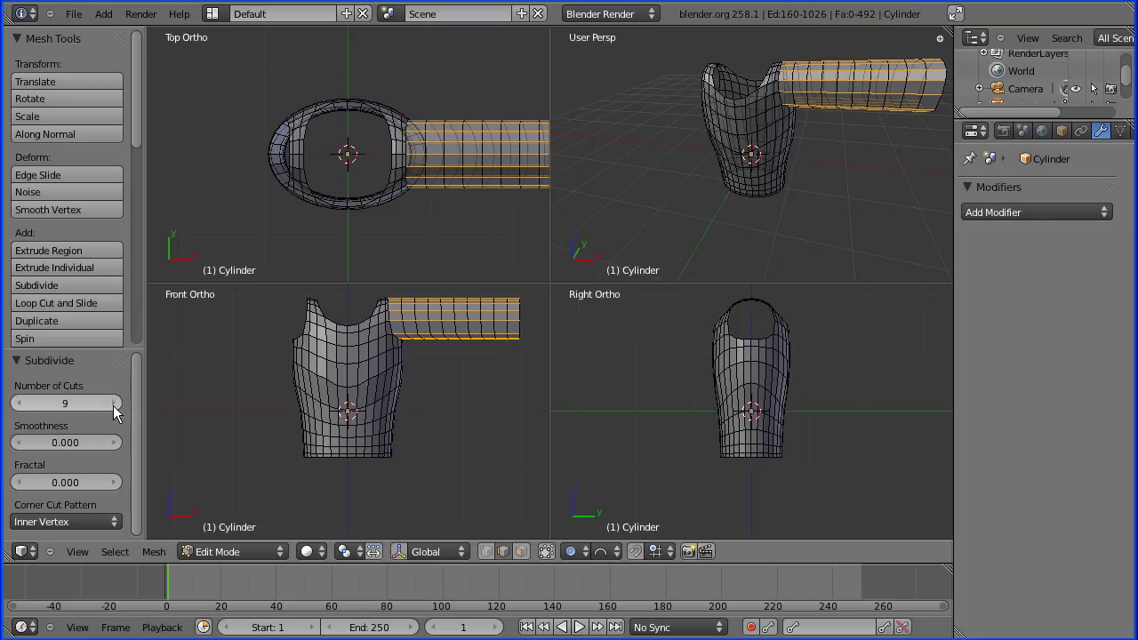
{"action": "key", "text": "Tab"}
{"action": "key", "text": "Tab"}
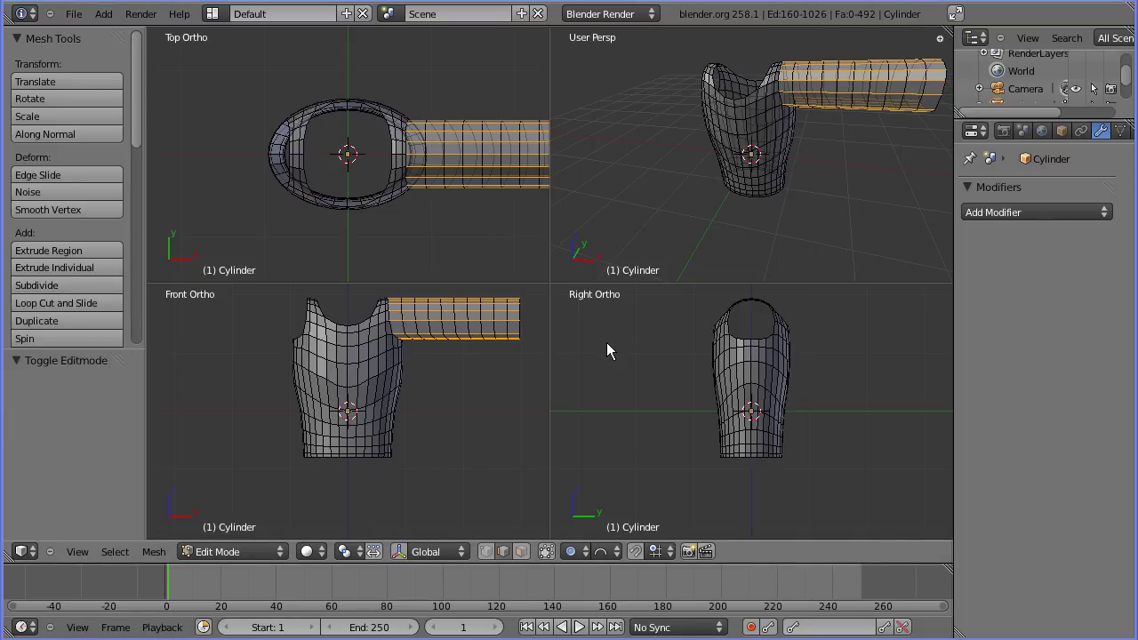
Step: Set the proportional falloff to Smooth and scale the sleeve's end loop uniformly to 0.5 with a proportional size of 2.36
{"action": "right_click", "coordinate": [519, 327], "text": "alt"}
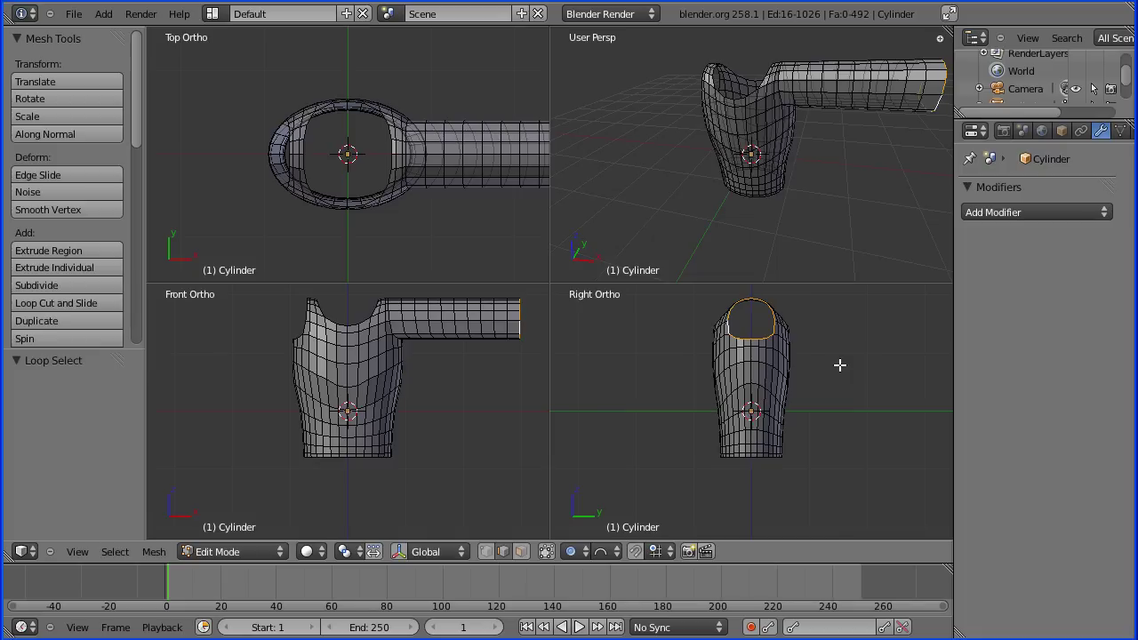
{"action": "left_click", "coordinate": [605, 551]}
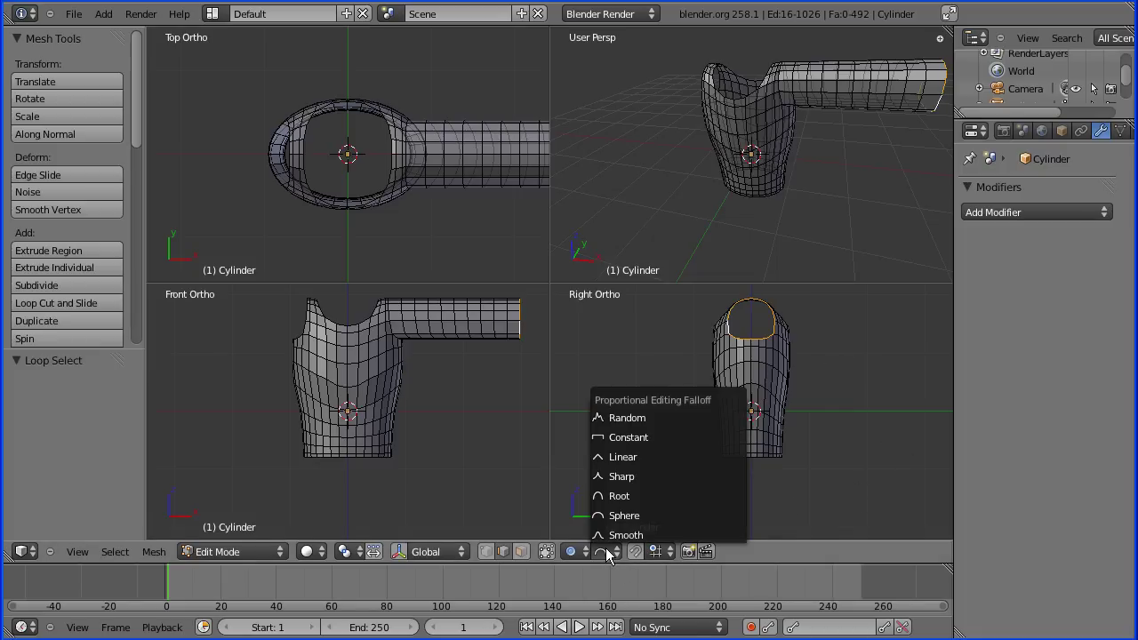
{"action": "left_click", "coordinate": [653, 536]}
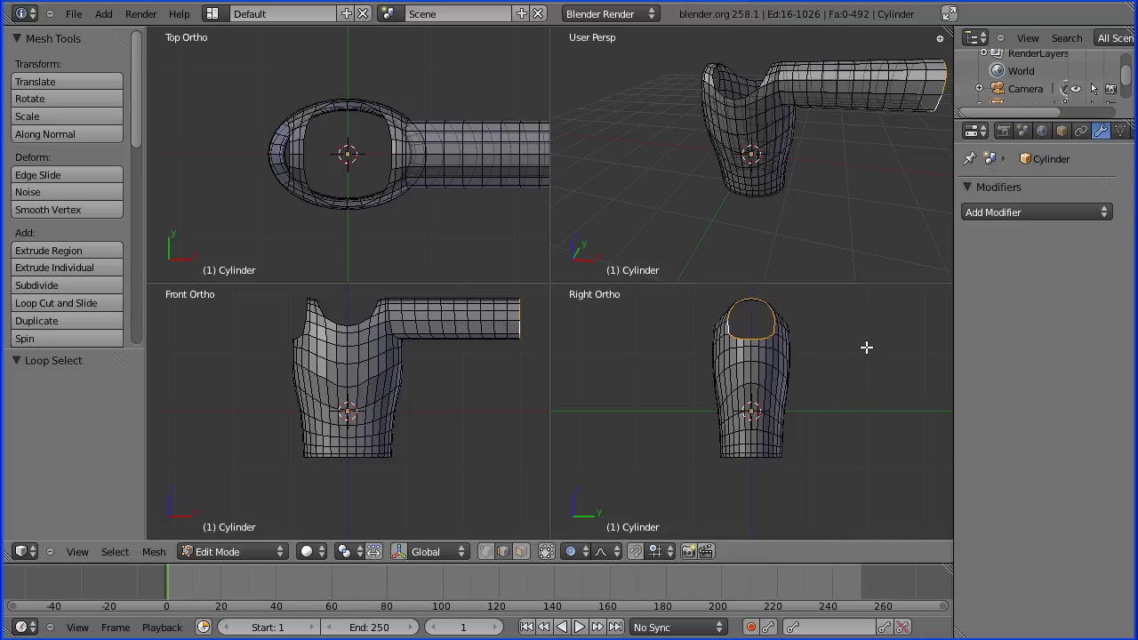
{"action": "key", "text": "s"}
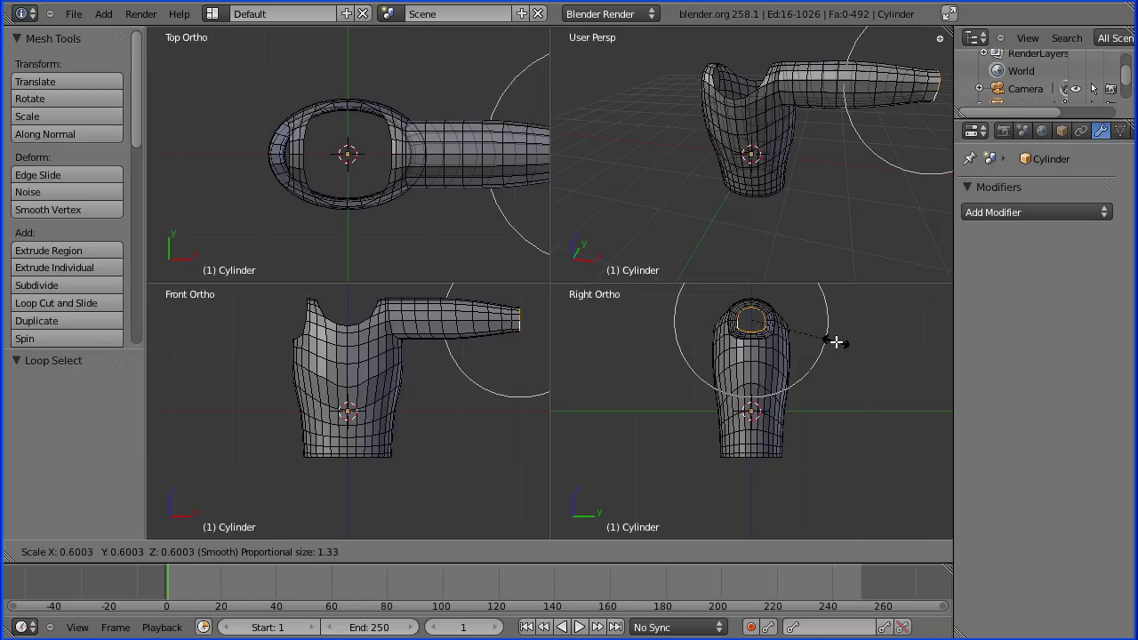
{"action": "type", "text": "0.5"}
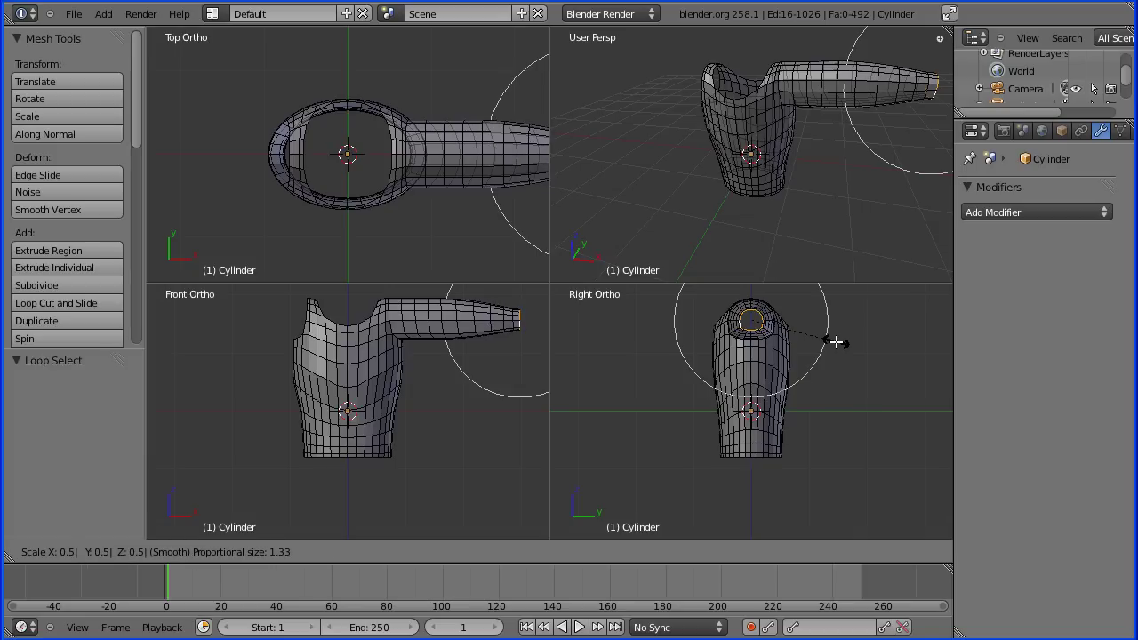
{"action": "scroll", "coordinate": [835, 342], "scroll_direction": "down", "scroll_amount": 1}
{"action": "scroll", "coordinate": [836, 342], "scroll_direction": "down", "scroll_amount": 1}
{"action": "scroll", "coordinate": [835, 342], "scroll_direction": "down", "scroll_amount": 2}
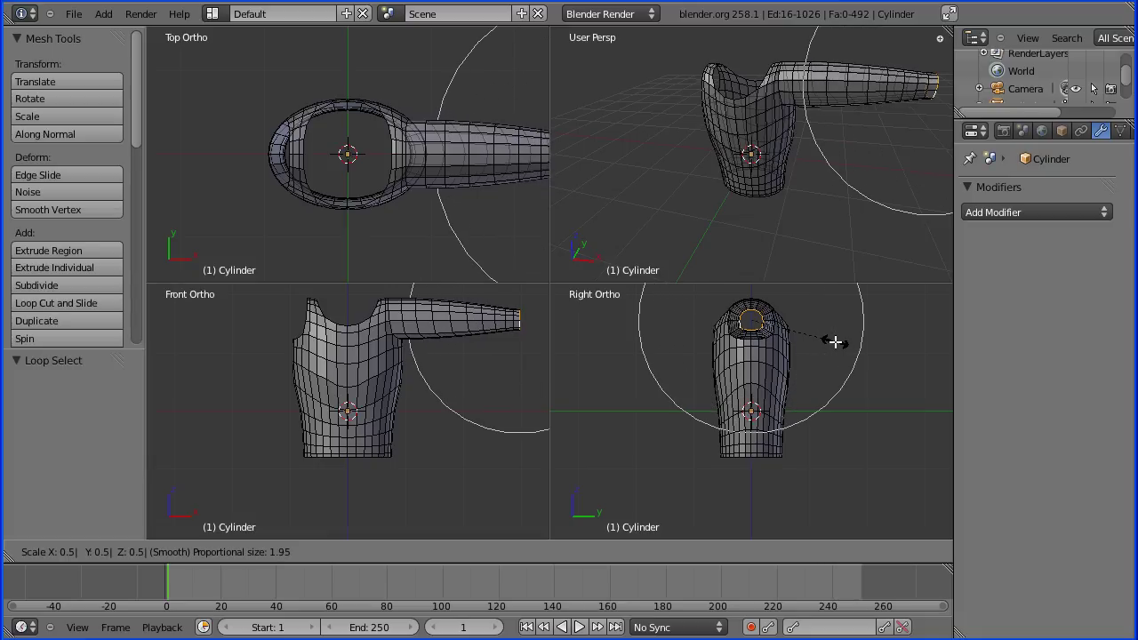
{"action": "scroll", "coordinate": [836, 342], "scroll_direction": "down", "scroll_amount": 1}
{"action": "scroll", "coordinate": [836, 342], "scroll_direction": "down", "scroll_amount": 1}
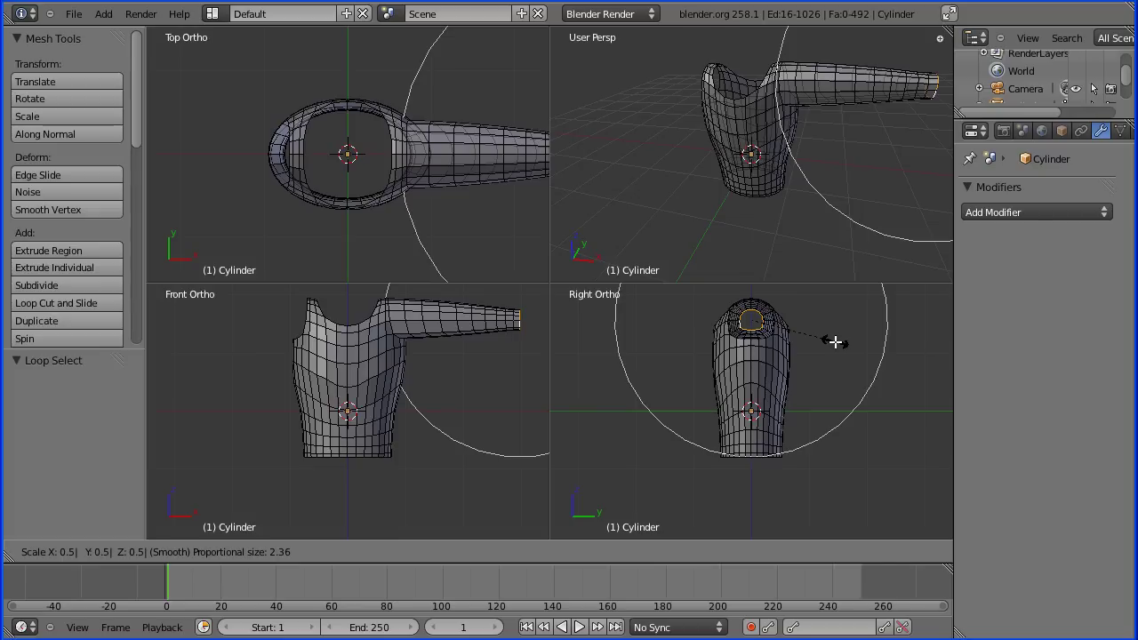
{"action": "left_click", "coordinate": [836, 342]}
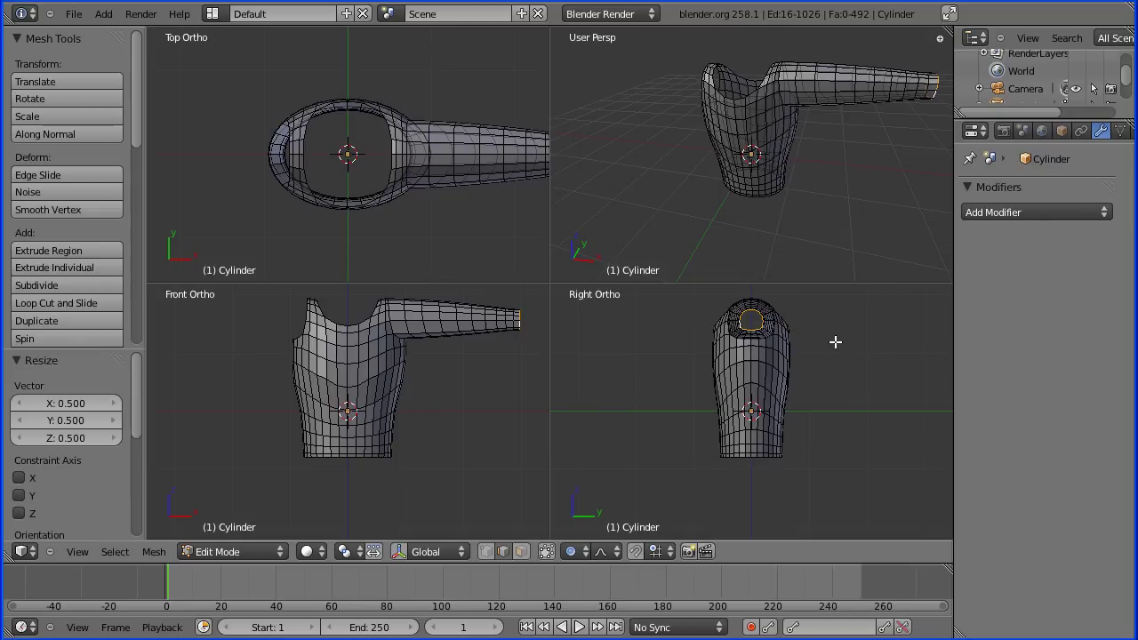
{"action": "key", "text": "Tab"}
{"action": "key", "text": "Tab"}
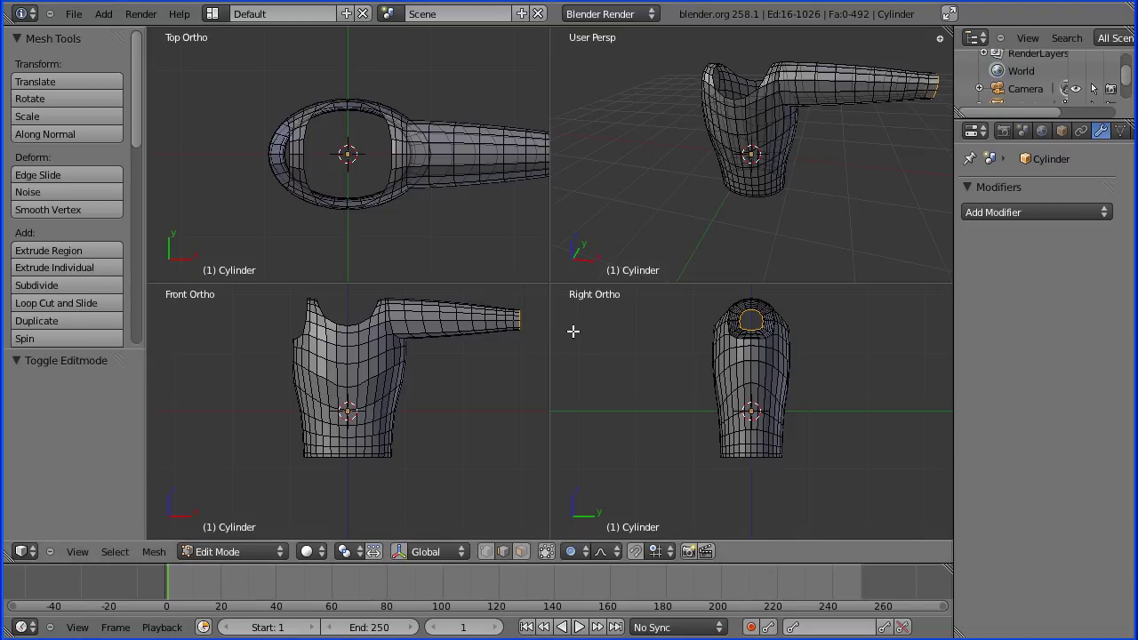
Step: Scale the edge loop near the middle of the sleeve uniformly to 0.8 with a proportional size of 0.62
{"action": "right_click", "coordinate": [438, 316], "text": "alt"}
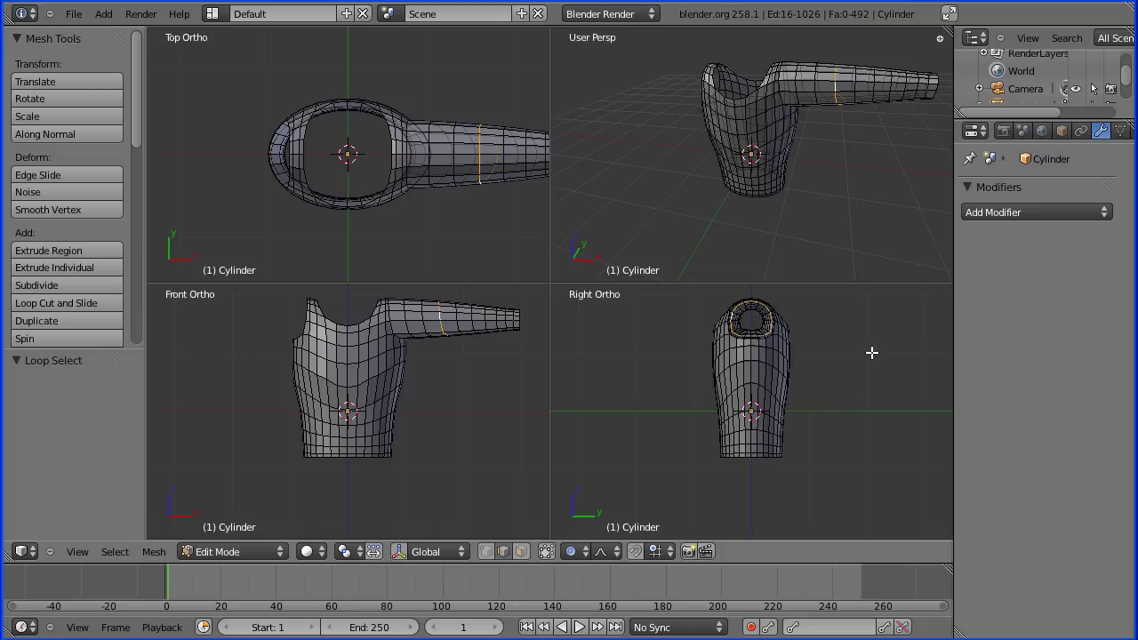
{"action": "key", "text": "s"}
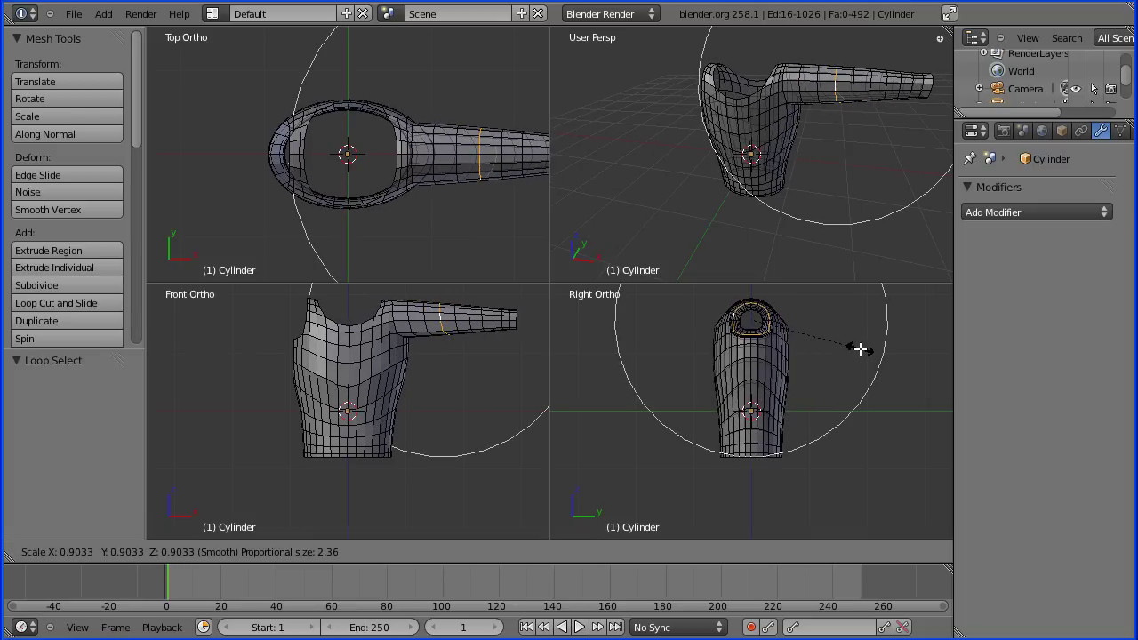
{"action": "scroll", "coordinate": [860, 349], "scroll_direction": "up", "scroll_amount": 7}
{"action": "scroll", "coordinate": [859, 348], "scroll_direction": "up", "scroll_amount": 7}
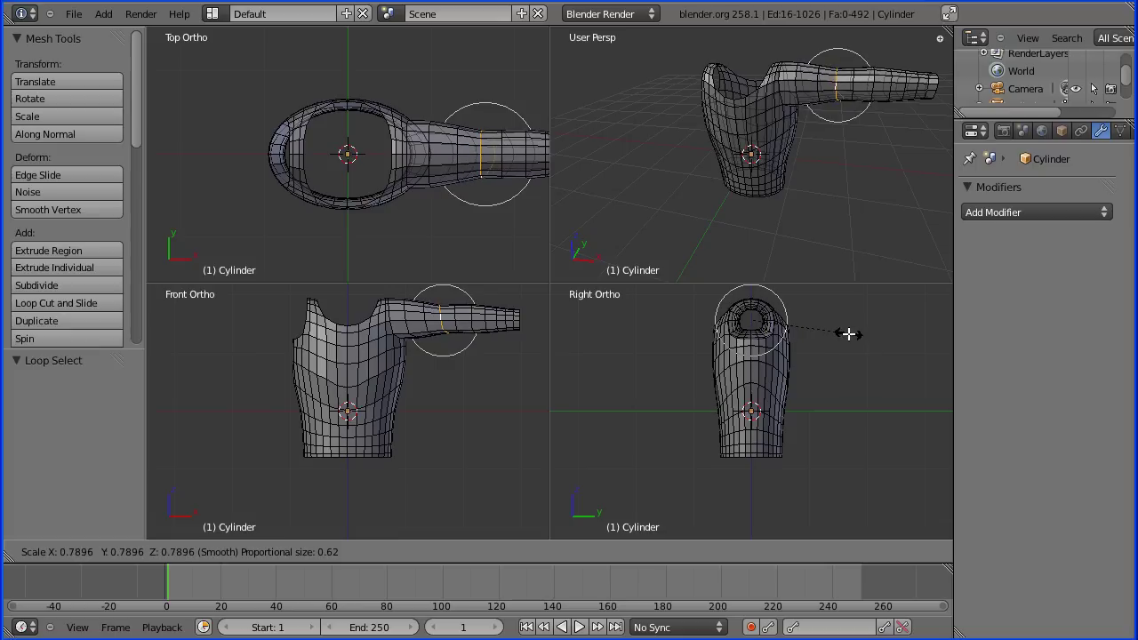
{"action": "type", "text": "0."}
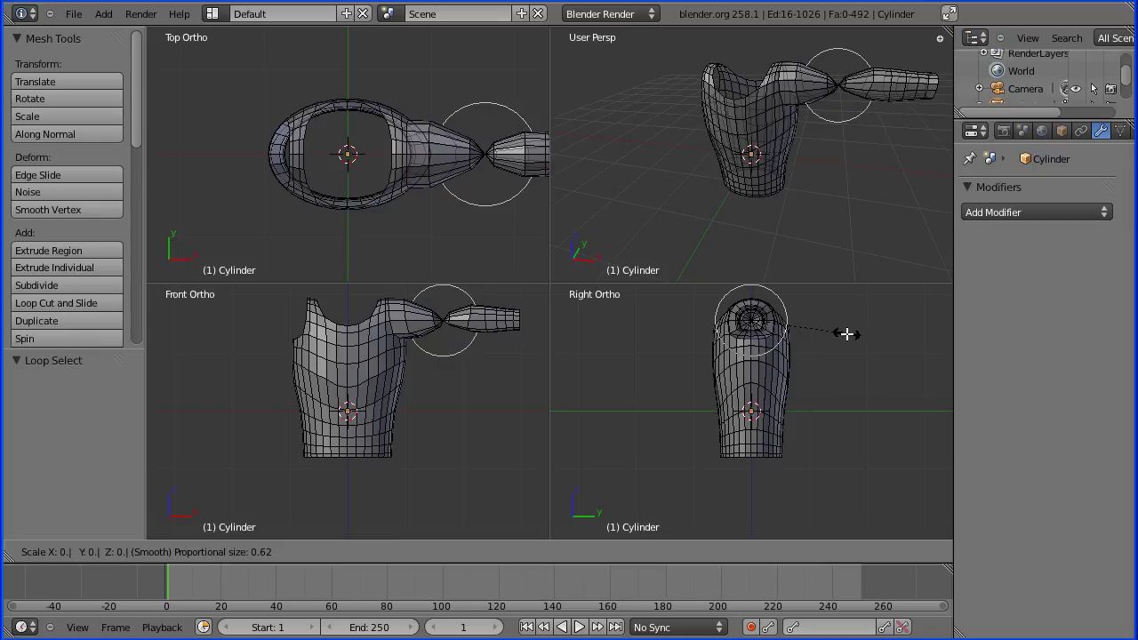
{"action": "type", "text": "8"}
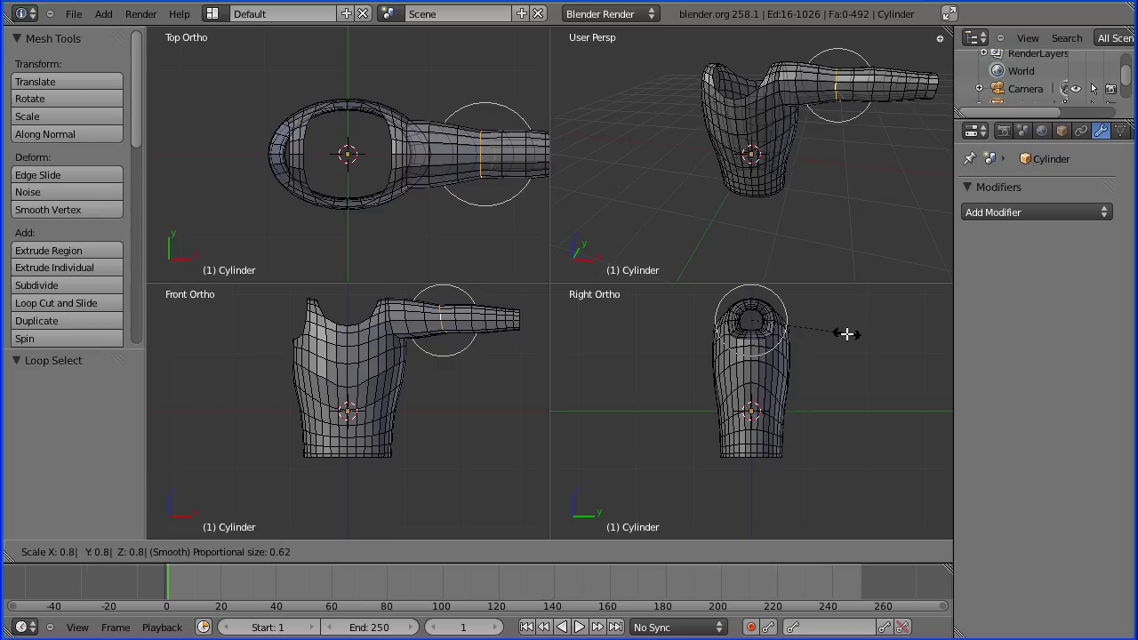
{"action": "key", "text": "Return"}
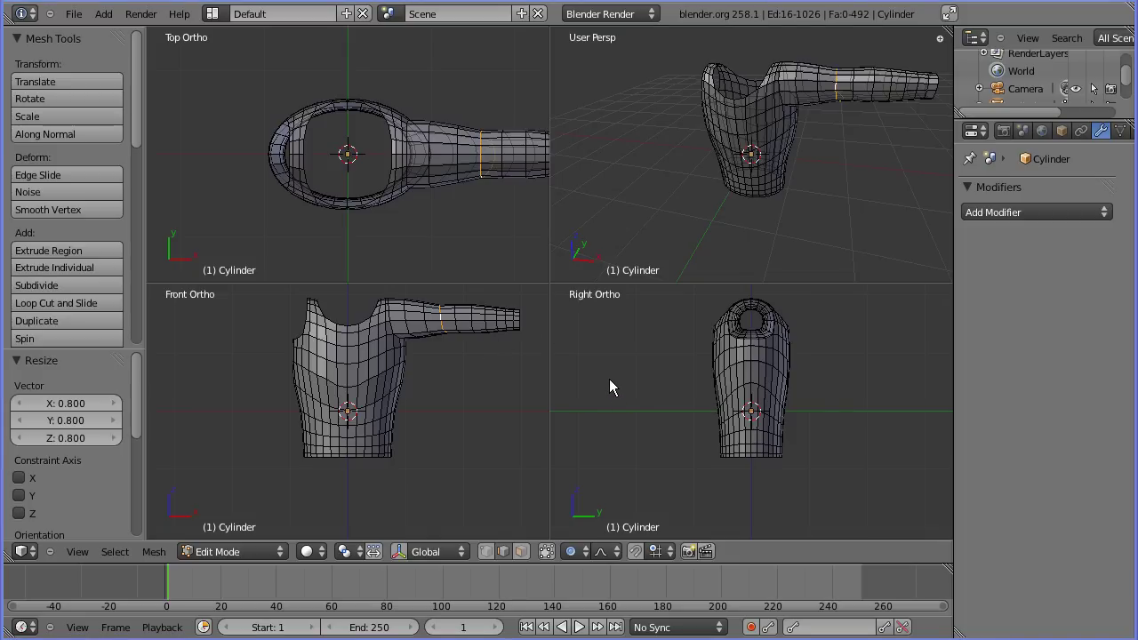
Step: Select the sleeveless -X half of the shirt up to the centre line and delete its vertices
{"action": "right_click", "coordinate": [318, 366]}
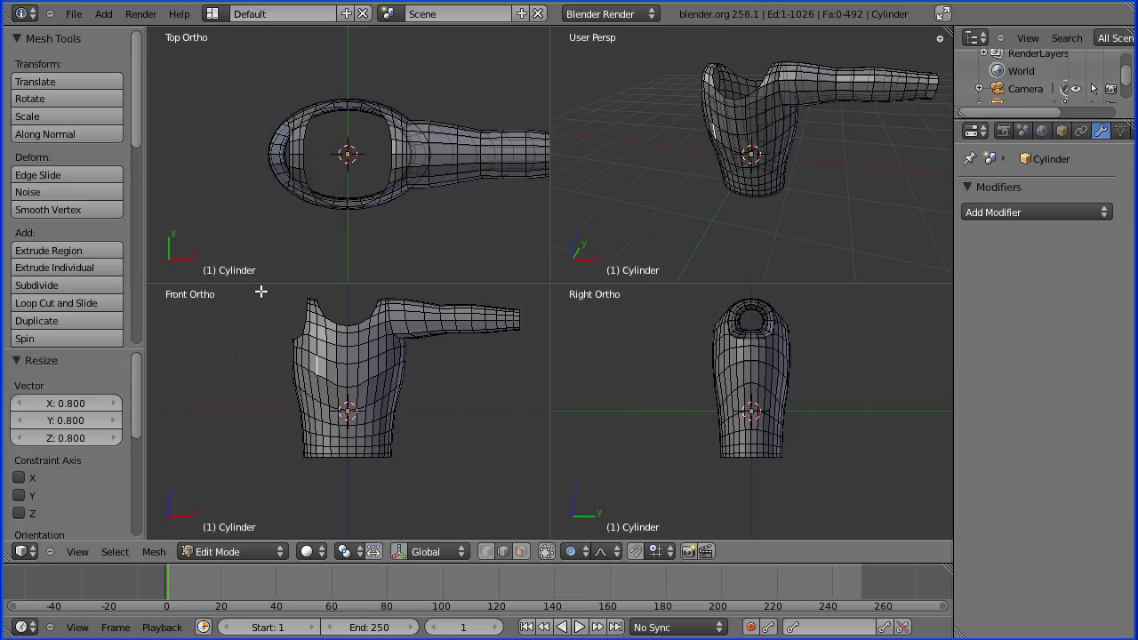
{"action": "key", "text": "b"}
{"action": "left_click_drag", "start_coordinate": [260, 291], "coordinate": [297, 351]}
{"action": "left_click_drag", "start_coordinate": [330, 419], "coordinate": [341, 482]}
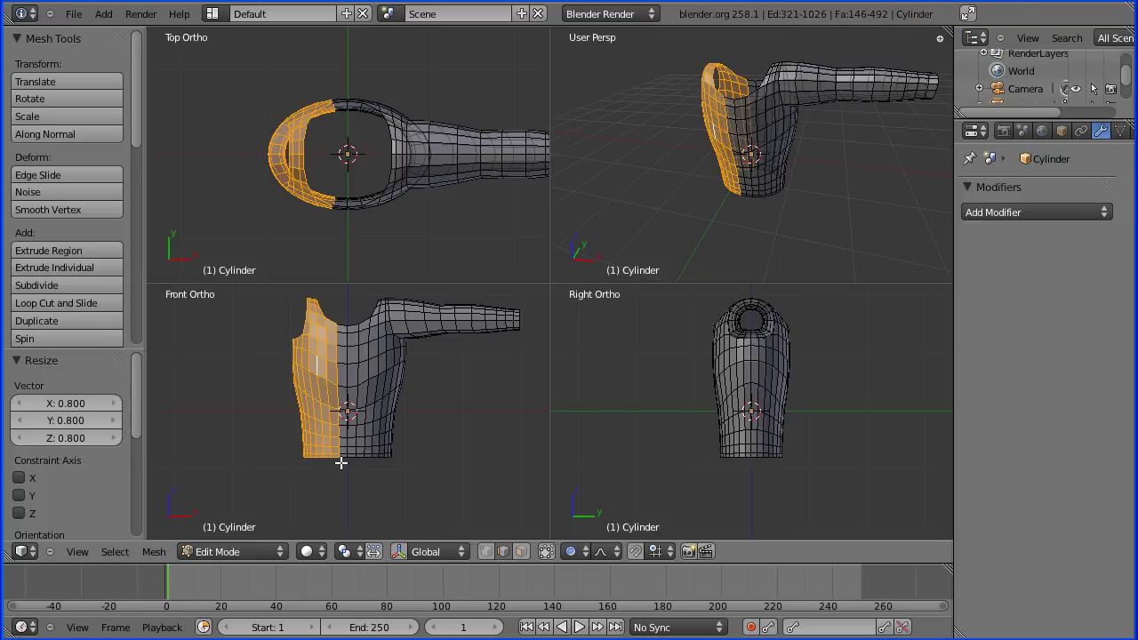
{"action": "key", "text": "x"}
{"action": "left_click", "coordinate": [321, 463]}
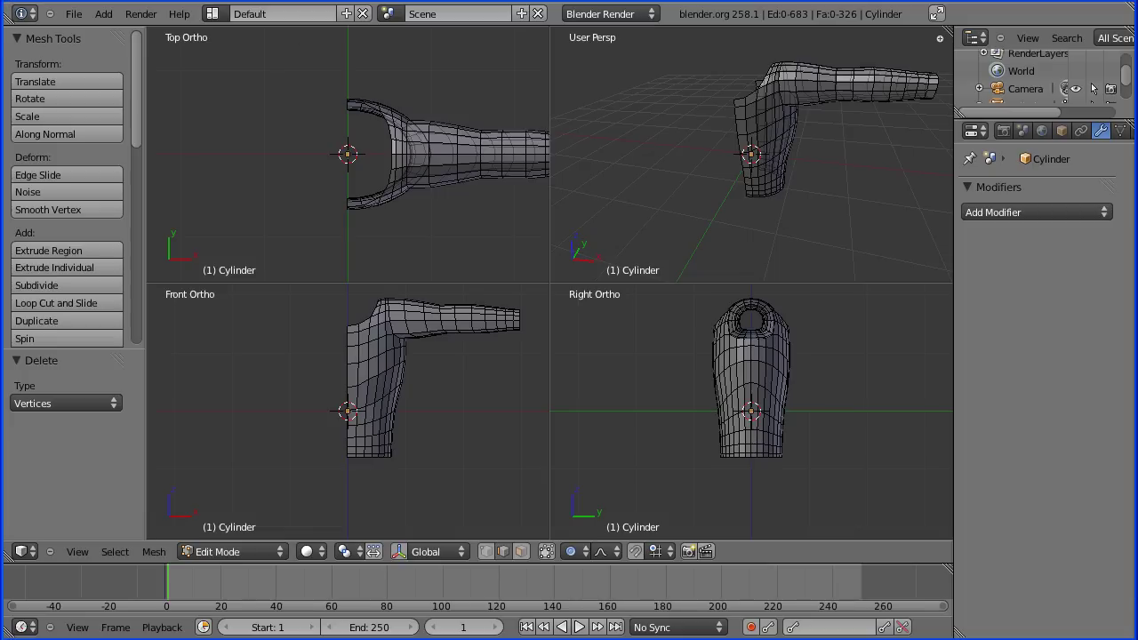
{"action": "key", "text": "Tab"}
{"action": "key", "text": "Tab"}
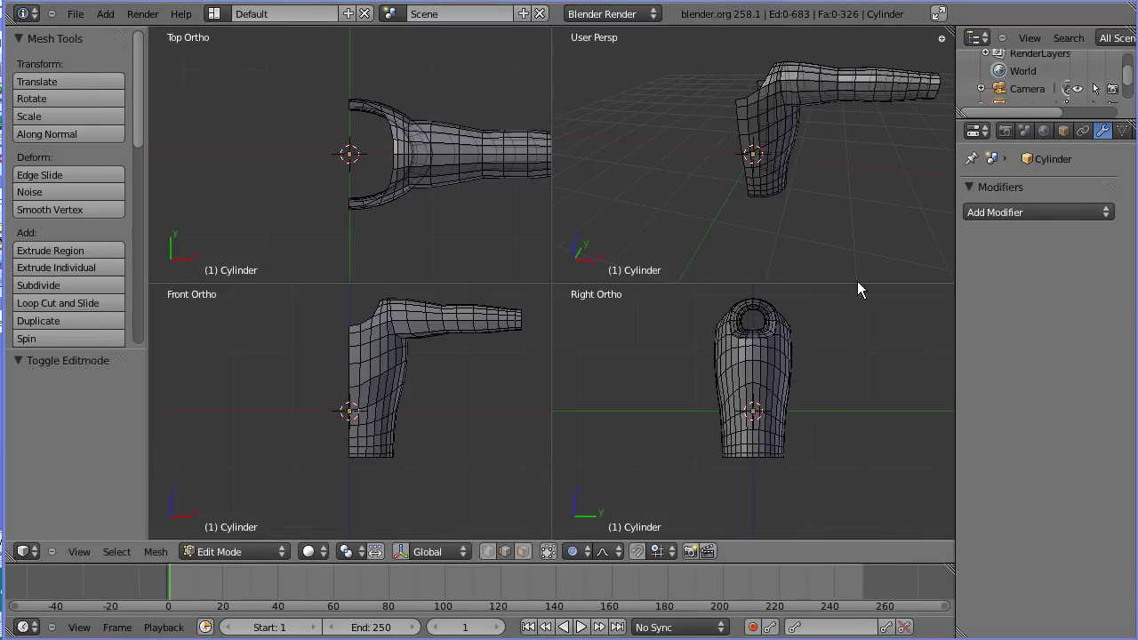
Step: Add a Mirror modifier across the X axis to the half shirt and apply it in Object Mode
{"action": "left_click", "coordinate": [1074, 212]}
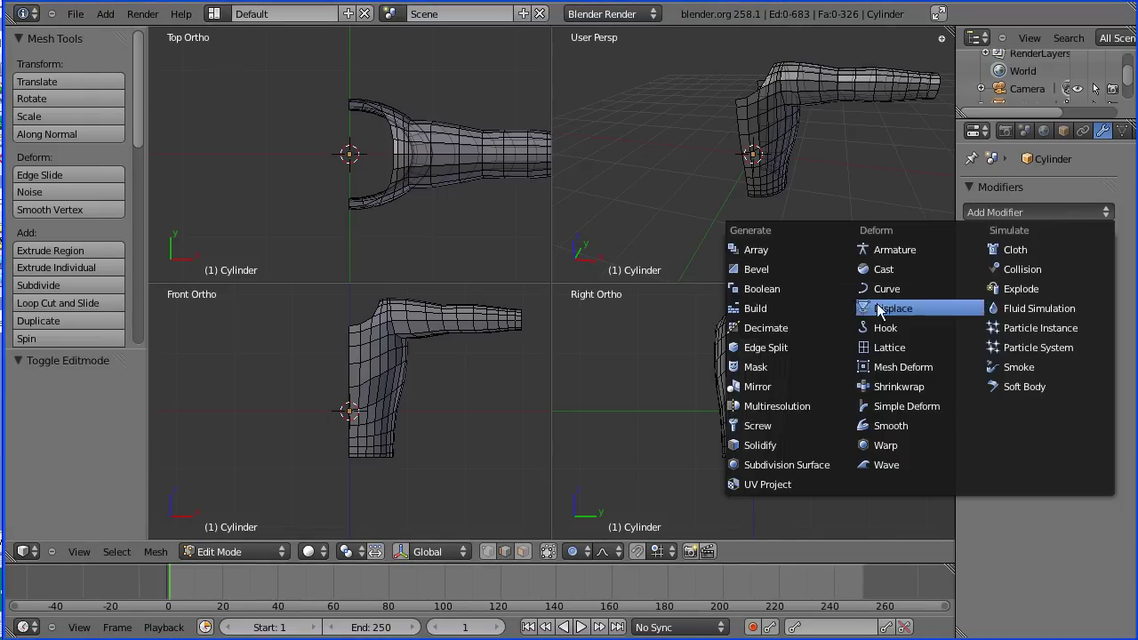
{"action": "left_click", "coordinate": [835, 387]}
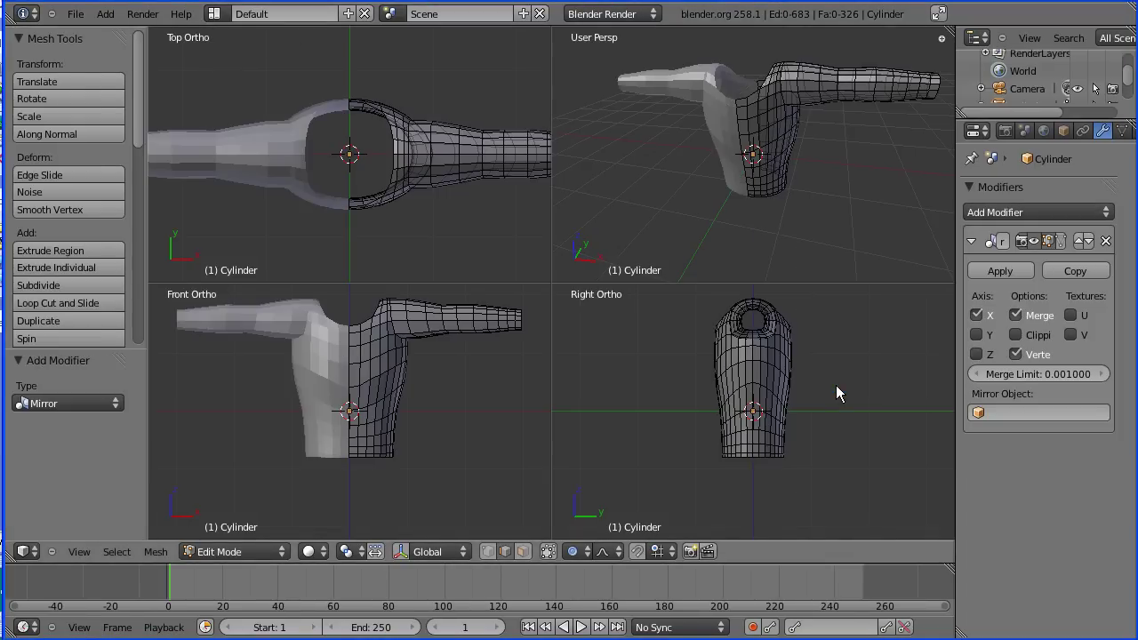
{"action": "left_click", "coordinate": [263, 553]}
{"action": "left_click", "coordinate": [268, 537]}
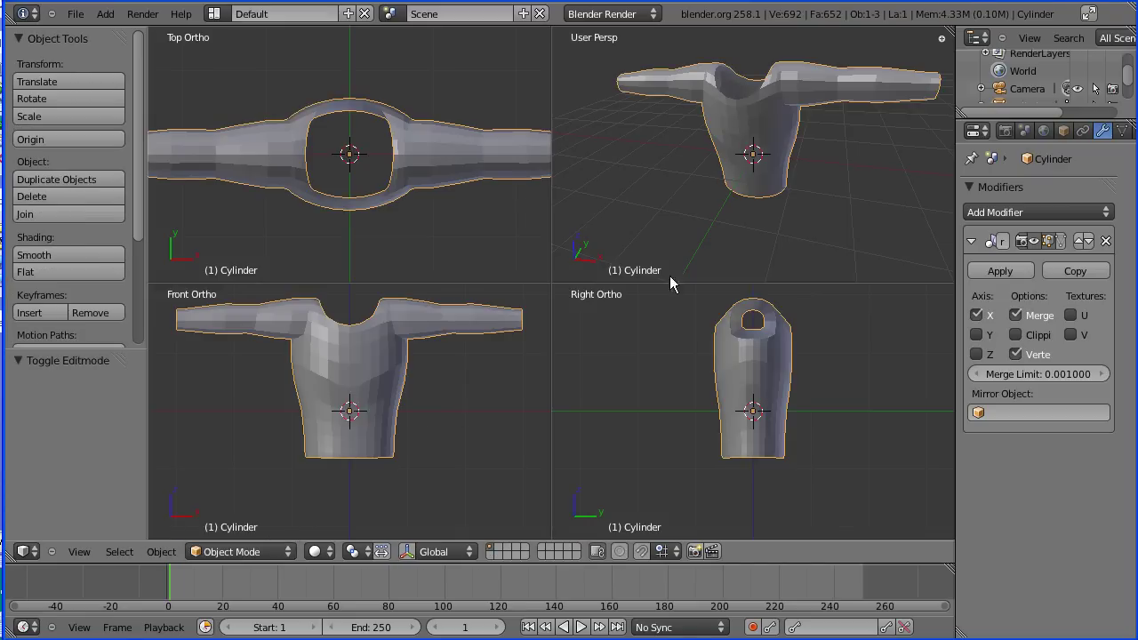
{"action": "left_click", "coordinate": [996, 272]}
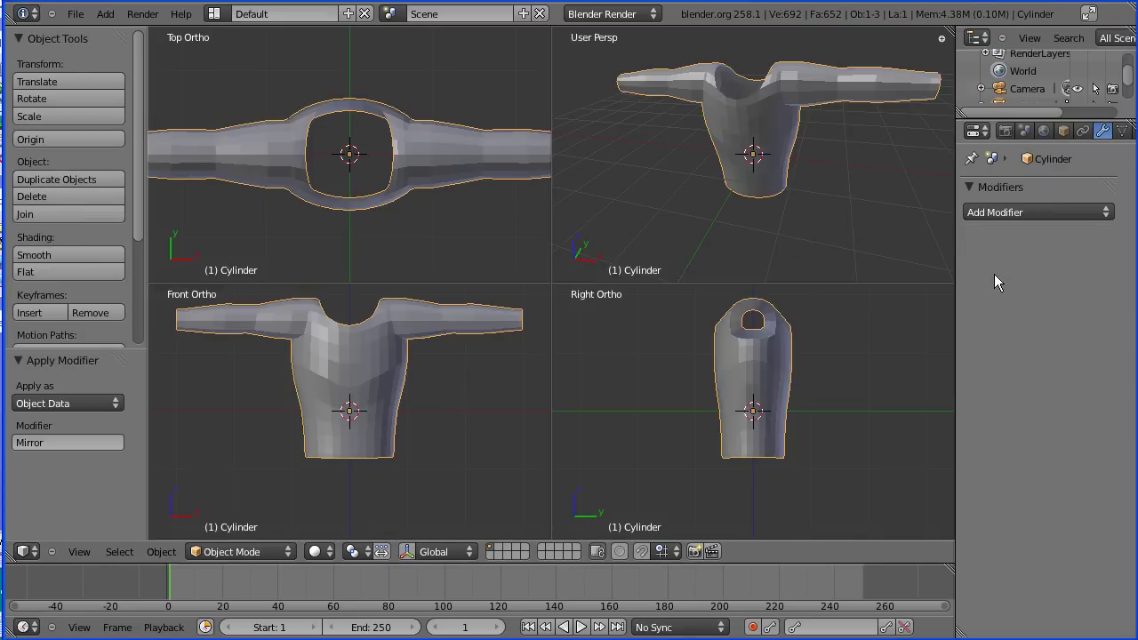
Step: Return to Edit Mode and remove doubles across the whole mirrored shirt mesh
{"action": "left_click", "coordinate": [266, 552]}
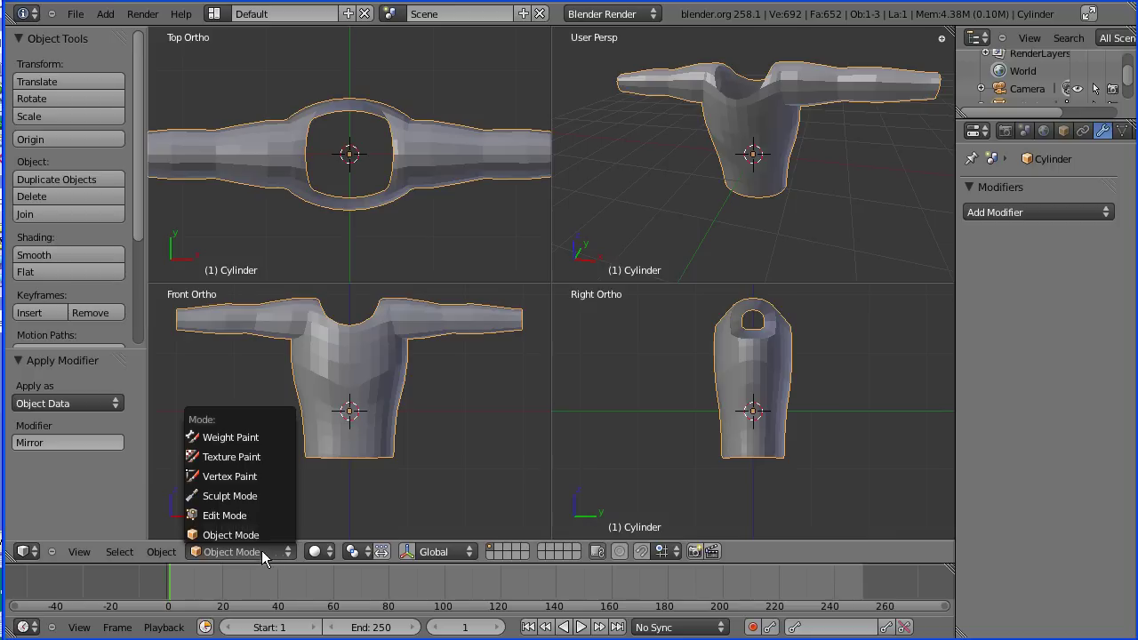
{"action": "left_click", "coordinate": [255, 515]}
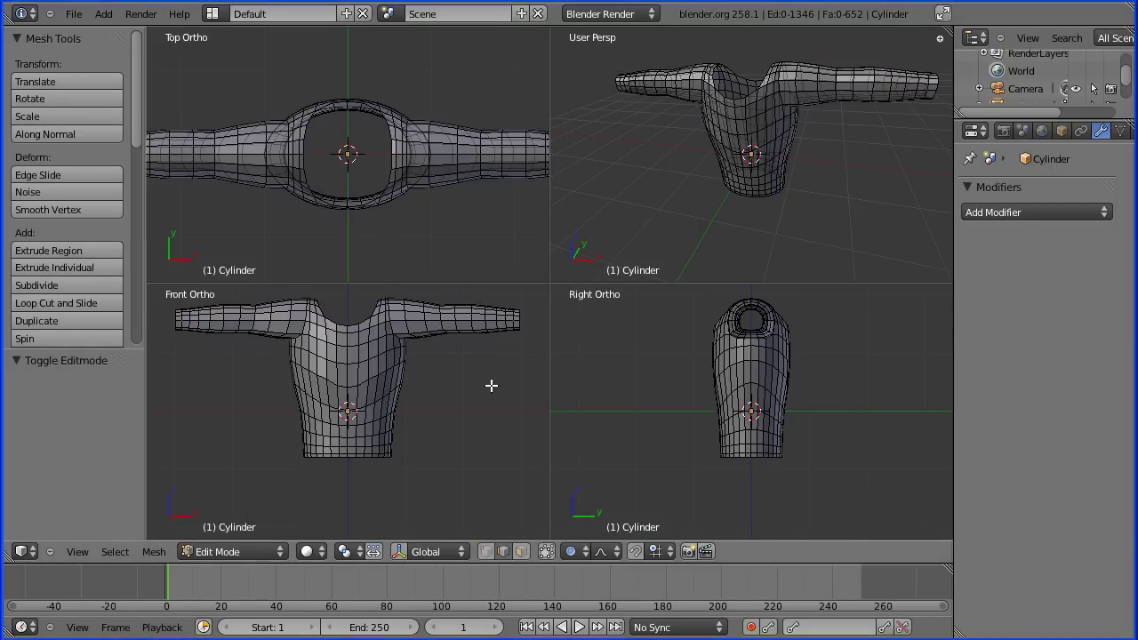
{"action": "key", "text": "a"}
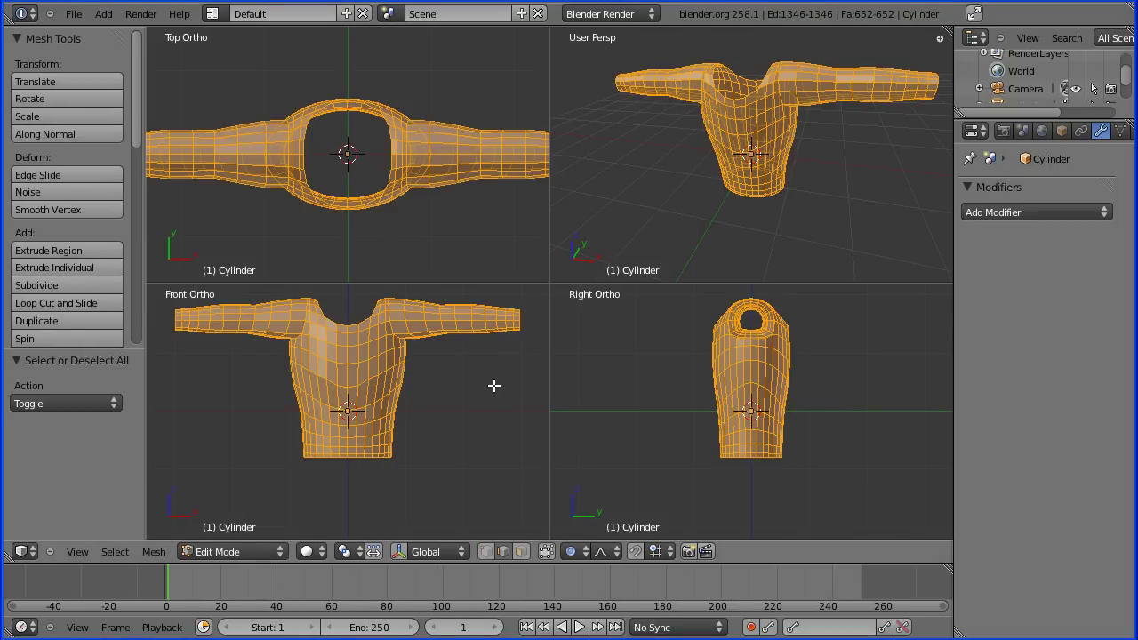
{"action": "left_click_drag", "start_coordinate": [134, 128], "coordinate": [138, 187]}
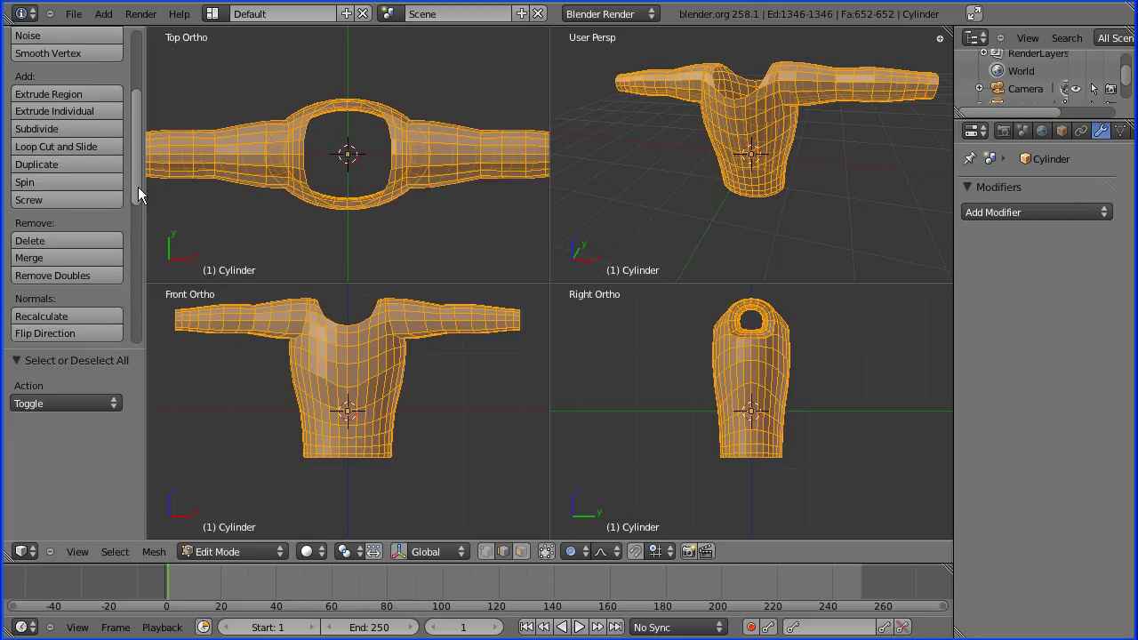
{"action": "left_click", "coordinate": [112, 274]}
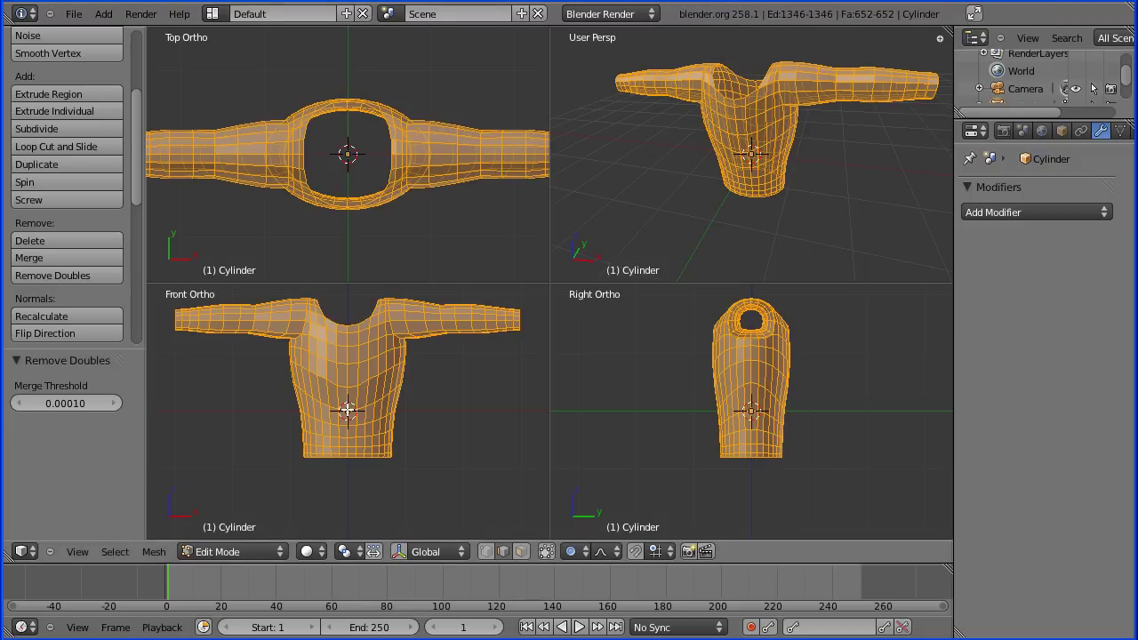
{"action": "right_click", "coordinate": [346, 407]}
{"action": "key", "text": "Tab"}
{"action": "key", "text": "Tab"}
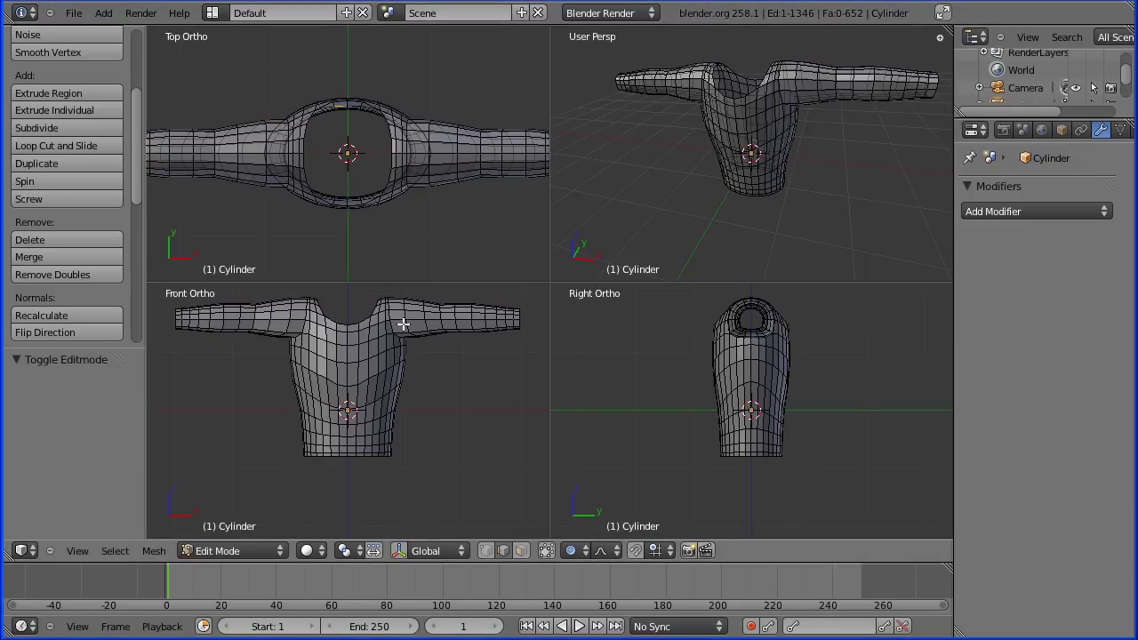
Step: Scale the neckline edge loop uniformly to 0.8 with a proportional size of 0.56 to narrow the neck opening
{"action": "right_click", "coordinate": [363, 323], "text": "alt"}
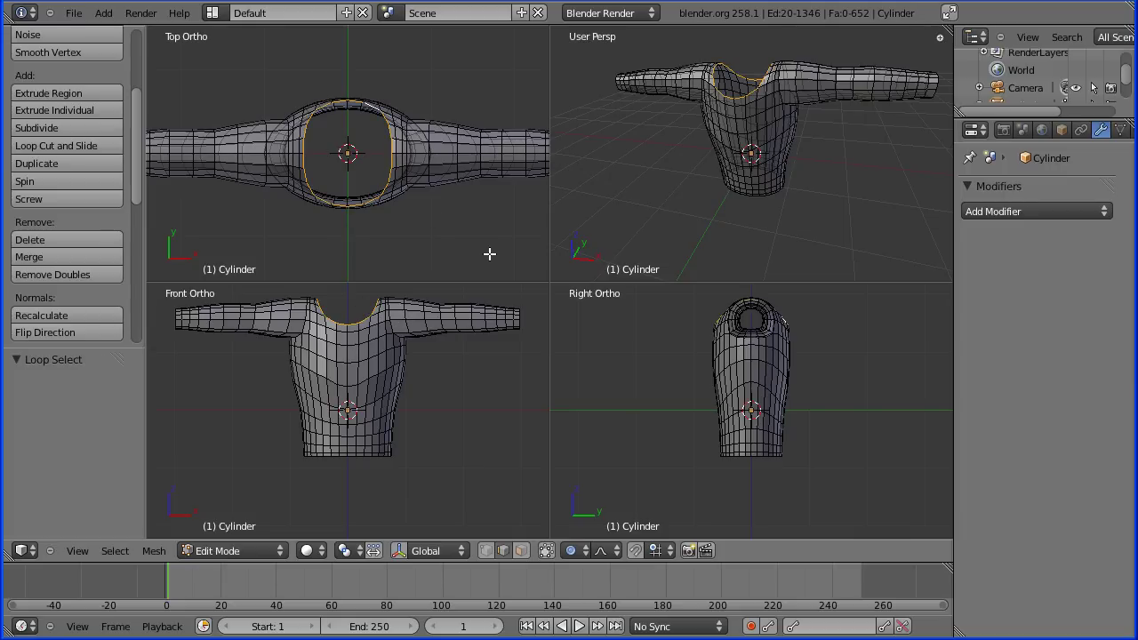
{"action": "key", "text": "s"}
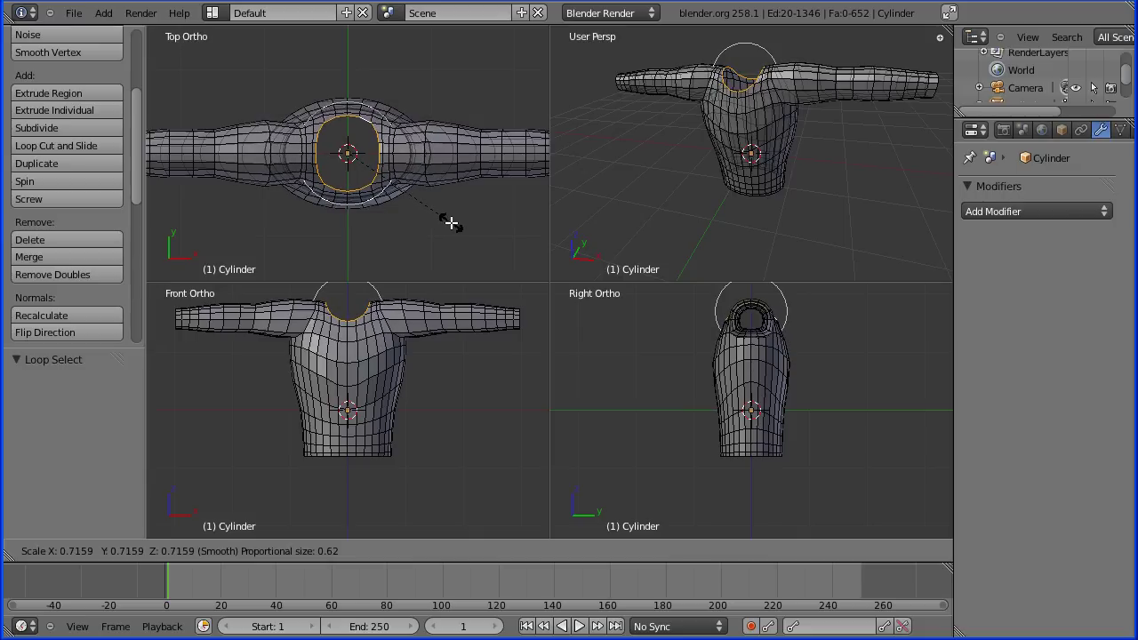
{"action": "type", "text": "0.8"}
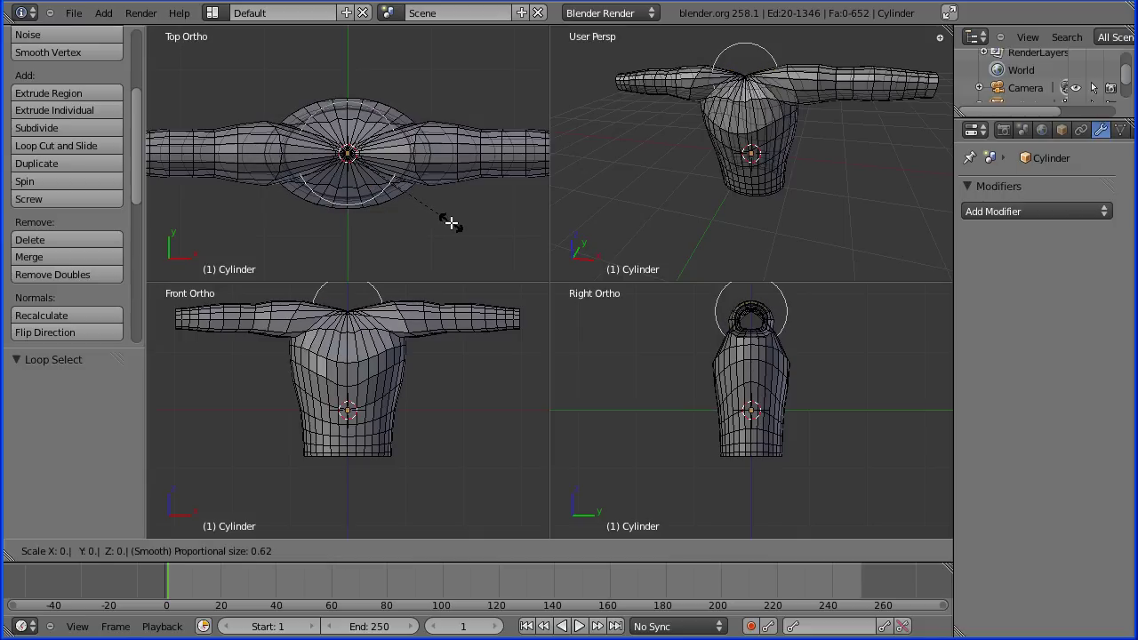
{"action": "scroll", "coordinate": [450, 223], "scroll_direction": "down", "scroll_amount": 5}
{"action": "scroll", "coordinate": [451, 223], "scroll_direction": "up", "scroll_amount": 5}
{"action": "scroll", "coordinate": [450, 223], "scroll_direction": "up", "scroll_amount": 1}
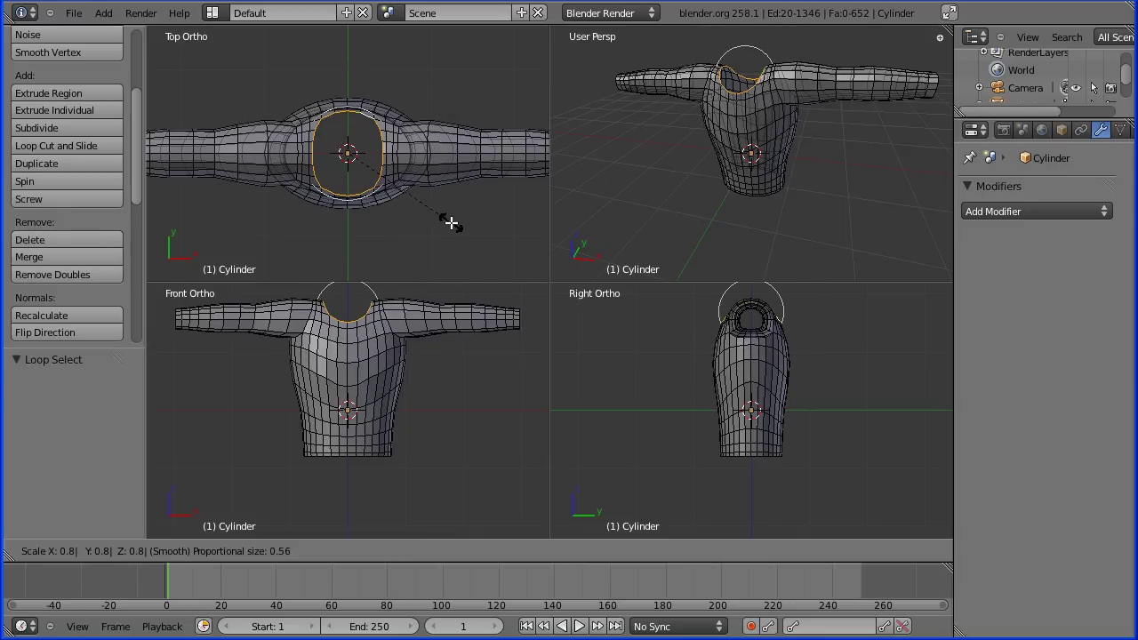
{"action": "left_click", "coordinate": [450, 223]}
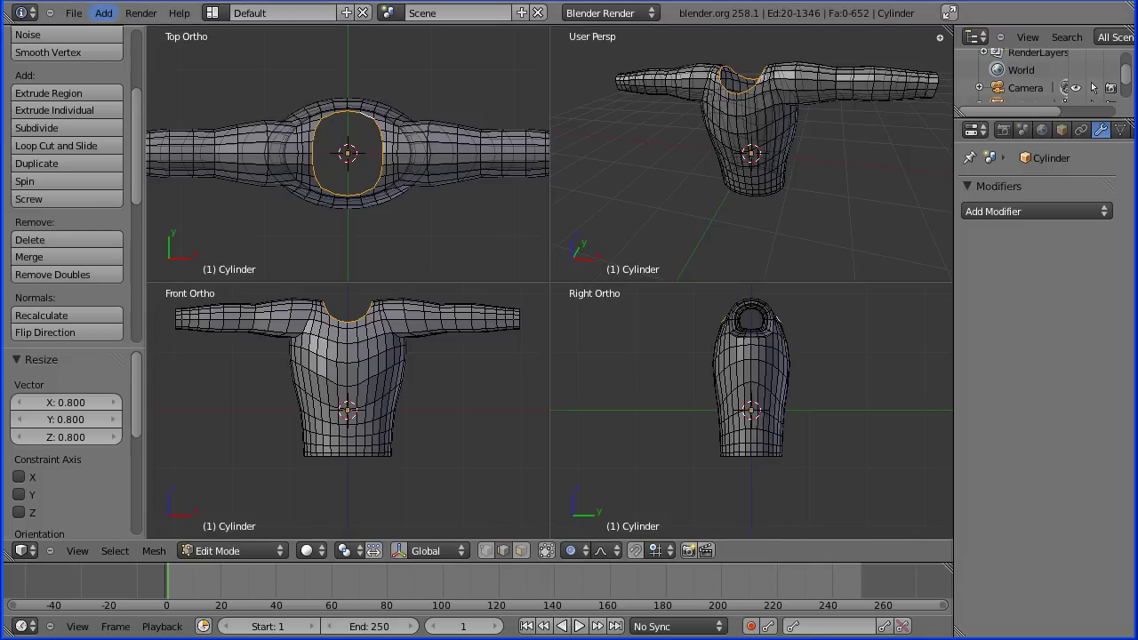
{"action": "key", "text": "Tab"}
{"action": "key", "text": "Tab"}
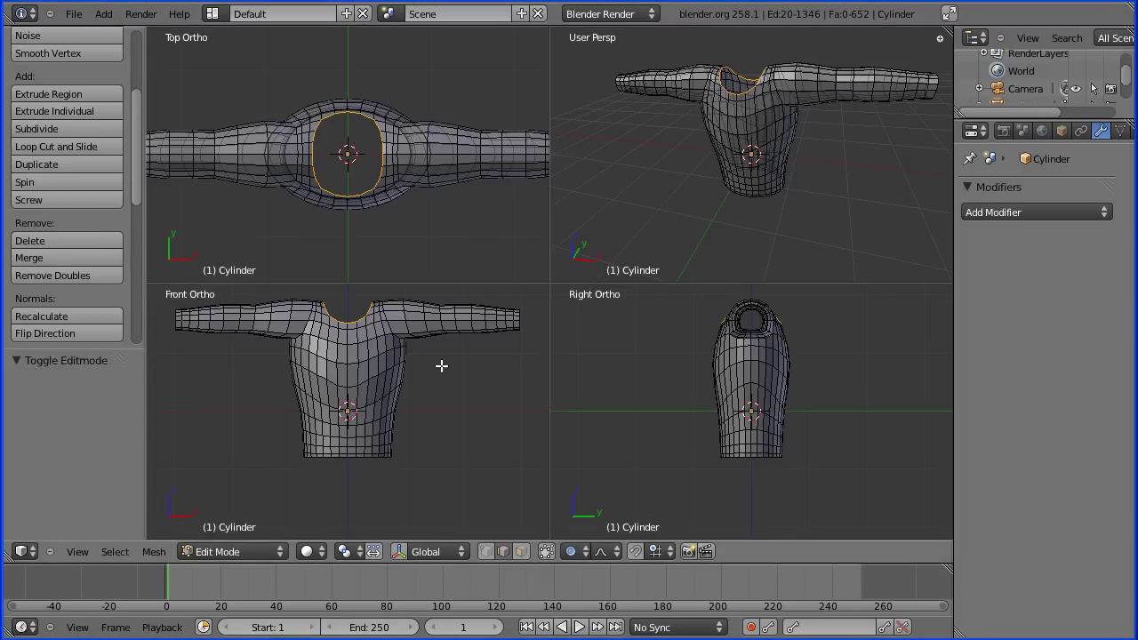
Step: Extrude the neckline edge loop 0.1 upward along the global Z axis
{"action": "middle_click_drag", "start_coordinate": [450, 359], "coordinate": [449, 436], "text": "shift"}
{"action": "scroll", "coordinate": [451, 436], "scroll_direction": "up", "scroll_amount": 3}
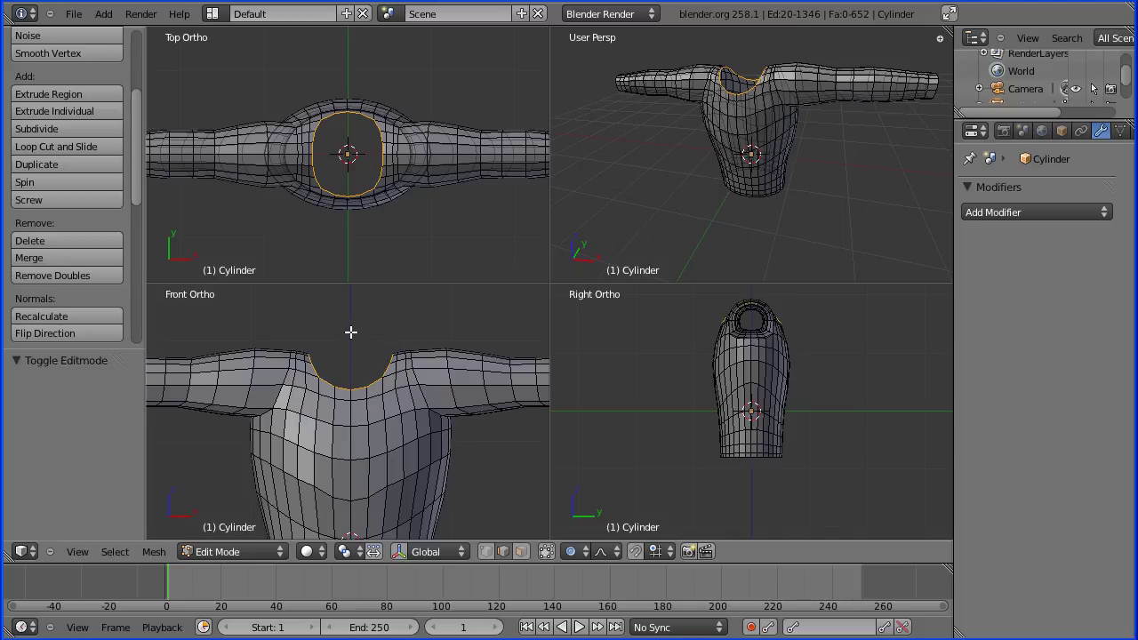
{"action": "key", "text": "e"}
{"action": "key", "text": "z"}
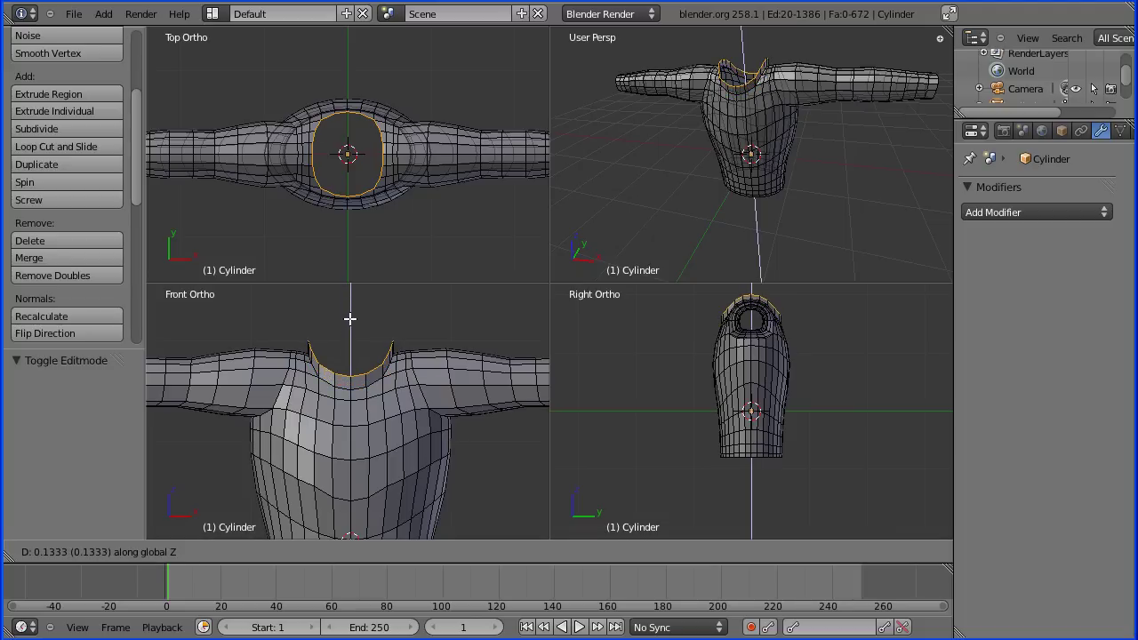
{"action": "type", "text": "0.1"}
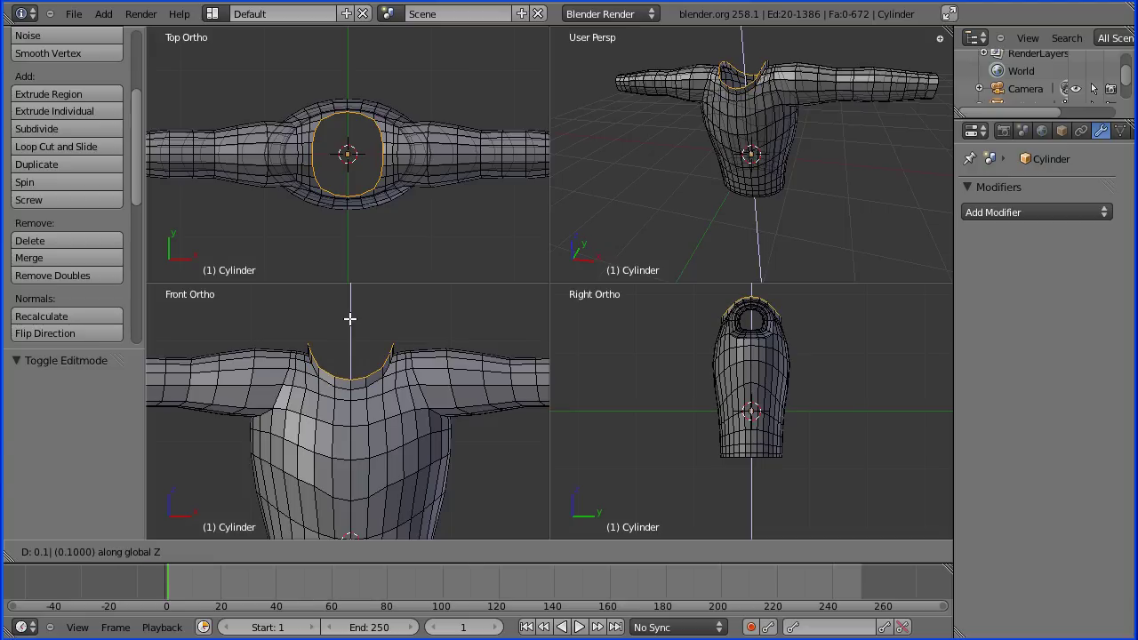
{"action": "key", "text": "Return"}
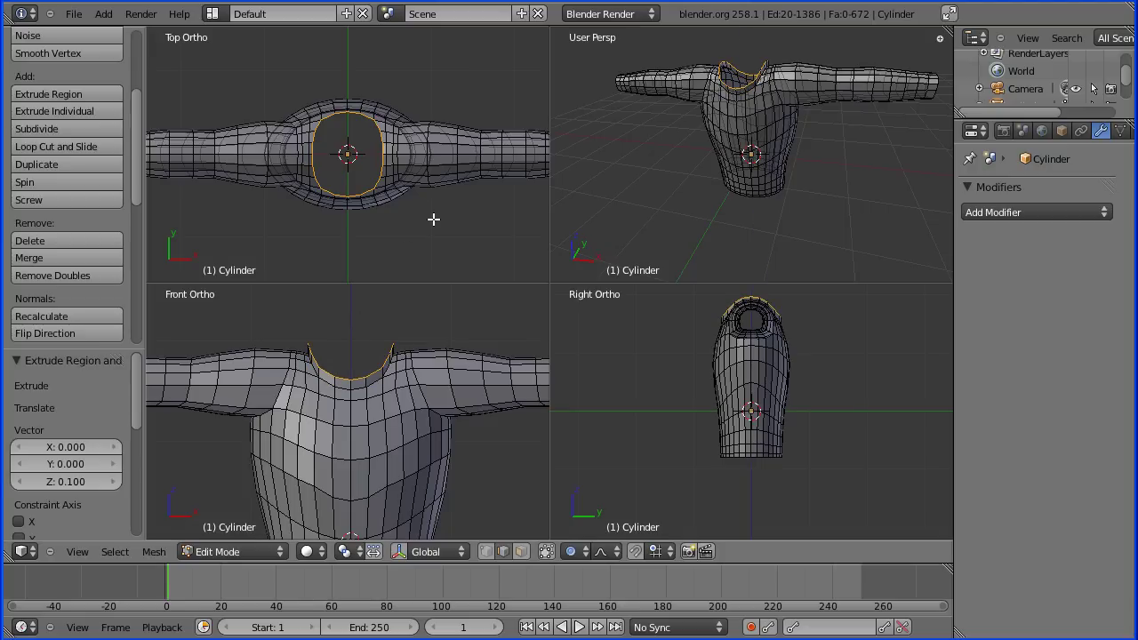
Step: Scale the extruded neckline loop uniformly to 0.6 with a proportional size of 0.22
{"action": "key", "text": "s"}
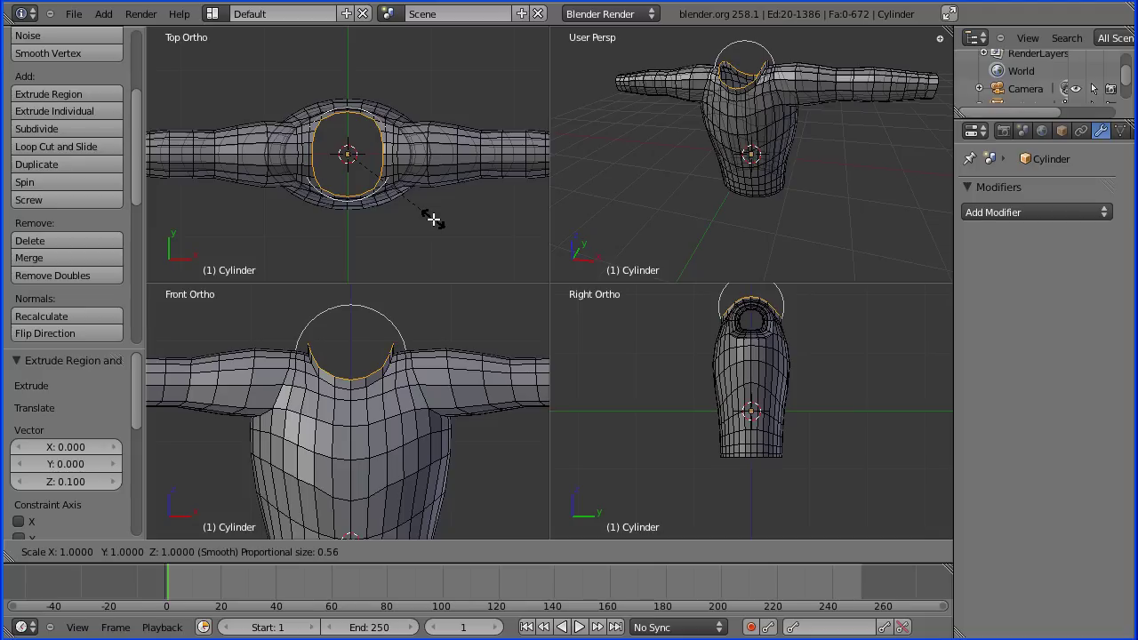
{"action": "type", "text": "0.6"}
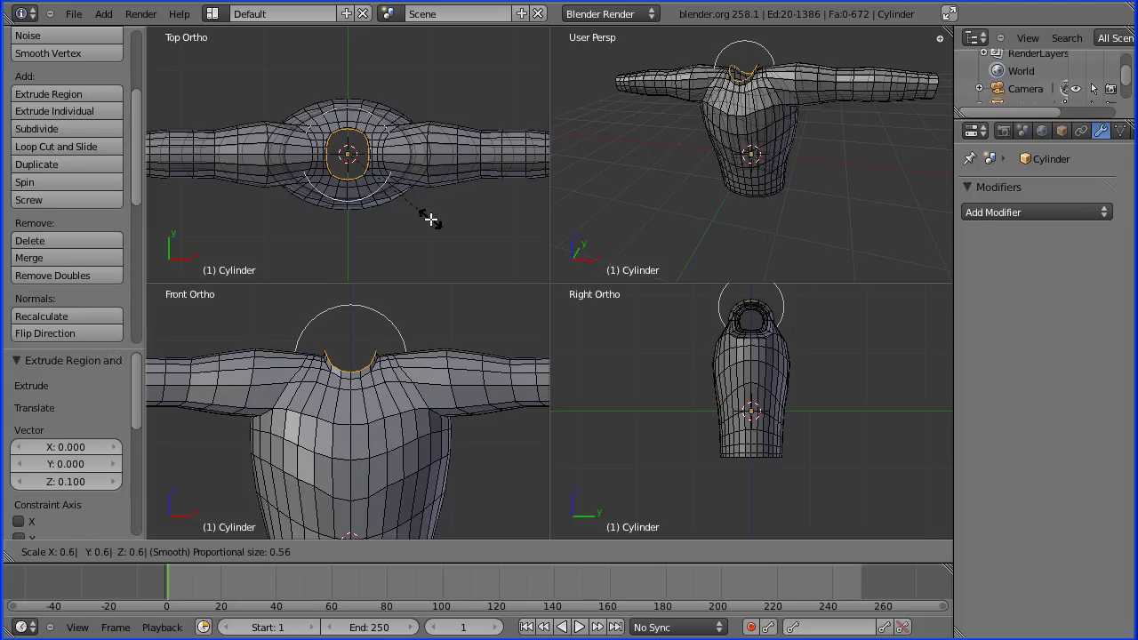
{"action": "scroll", "coordinate": [423, 221], "scroll_direction": "up", "scroll_amount": 2}
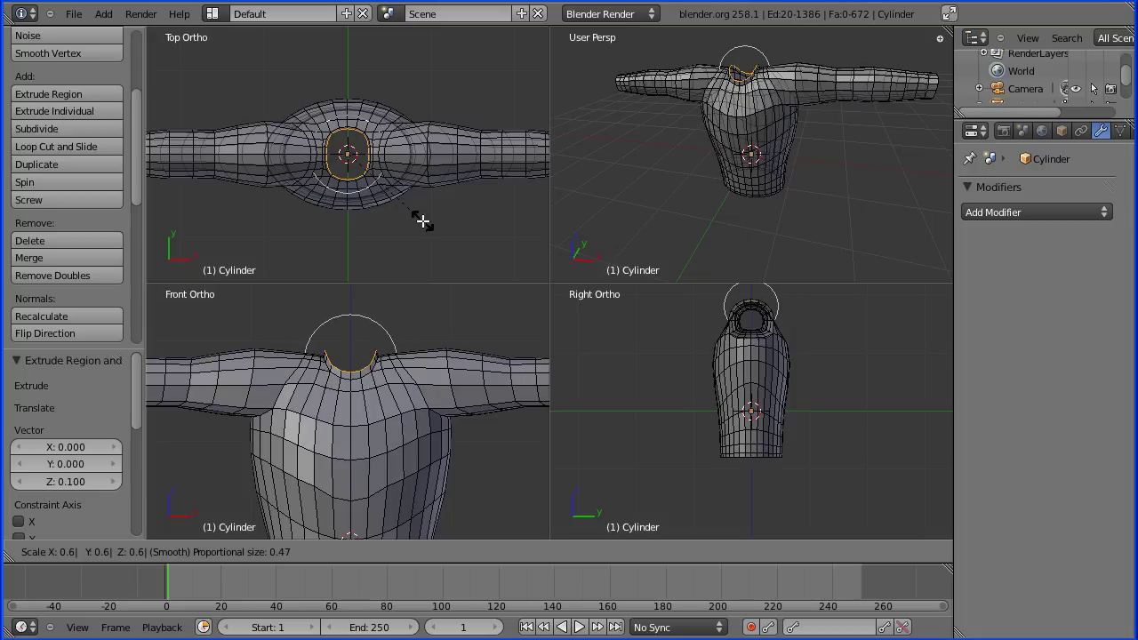
{"action": "scroll", "coordinate": [422, 222], "scroll_direction": "up", "scroll_amount": 6}
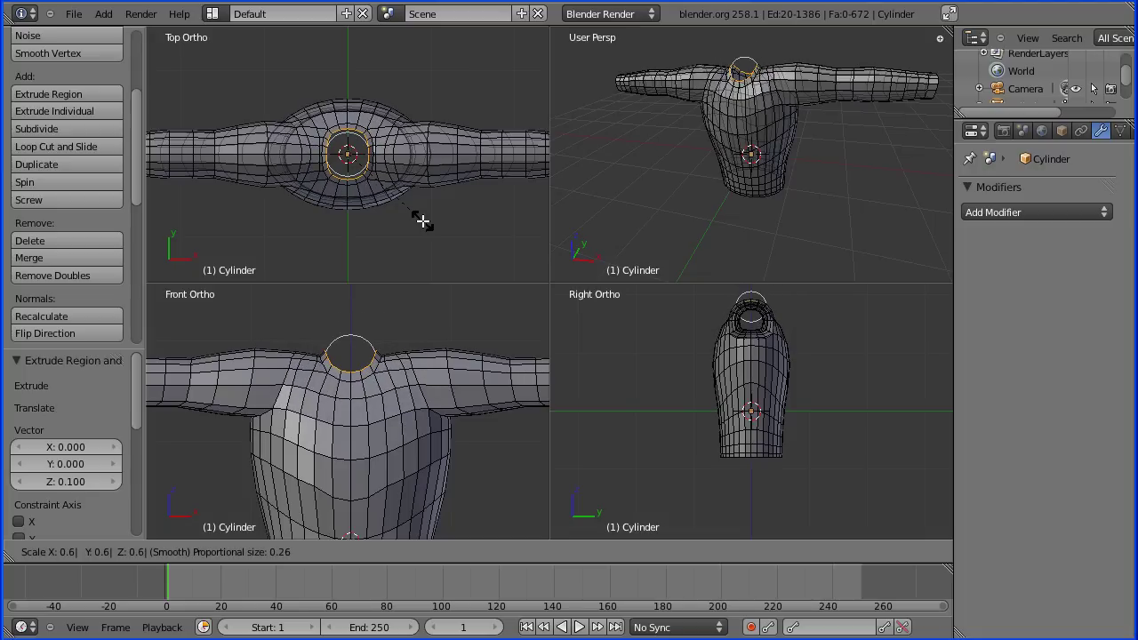
{"action": "scroll", "coordinate": [422, 221], "scroll_direction": "up", "scroll_amount": 2}
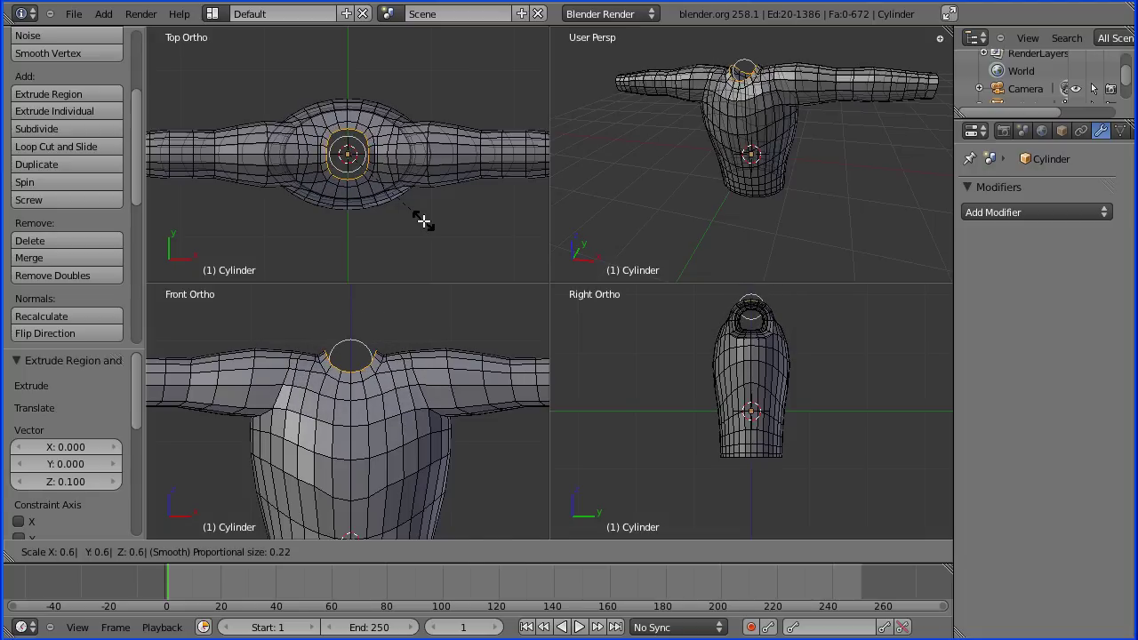
{"action": "left_click", "coordinate": [422, 221]}
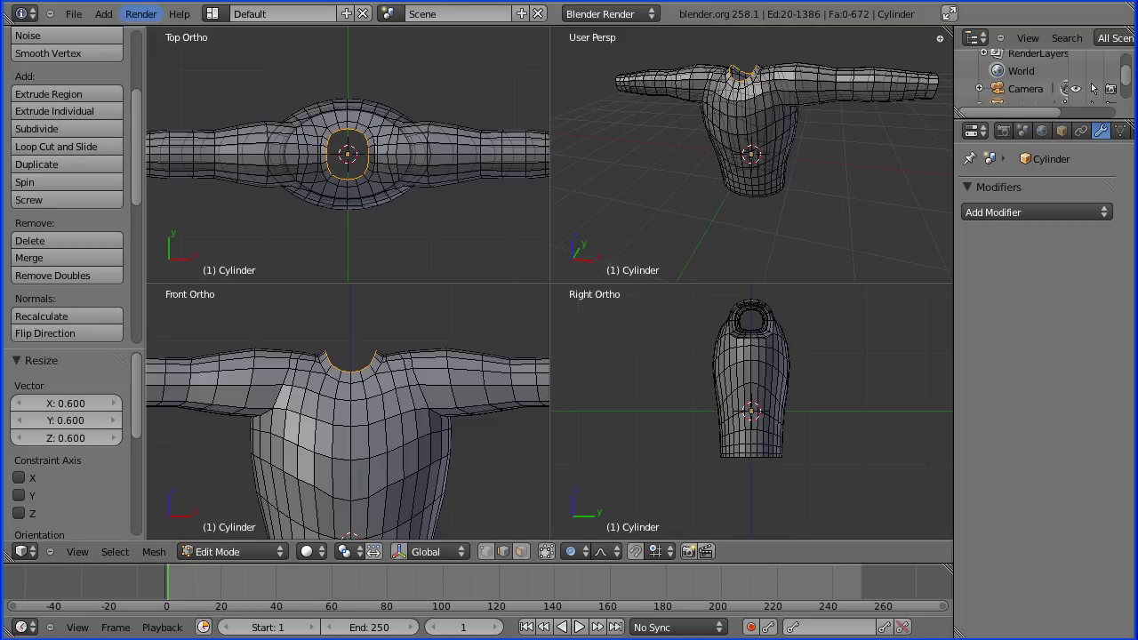
{"action": "key", "text": "Tab"}
{"action": "key", "text": "Tab"}
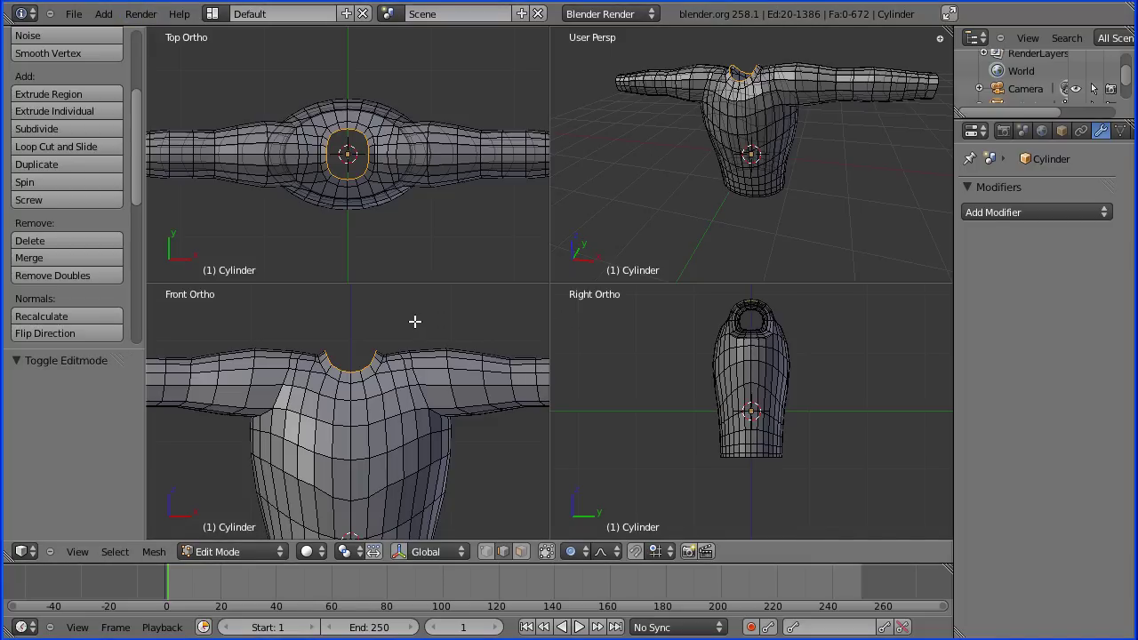
Step: Extrude the narrowed neckline loop 0.4 along the global Z axis to form the neck tube
{"action": "key", "text": "e"}
{"action": "key", "text": "z"}
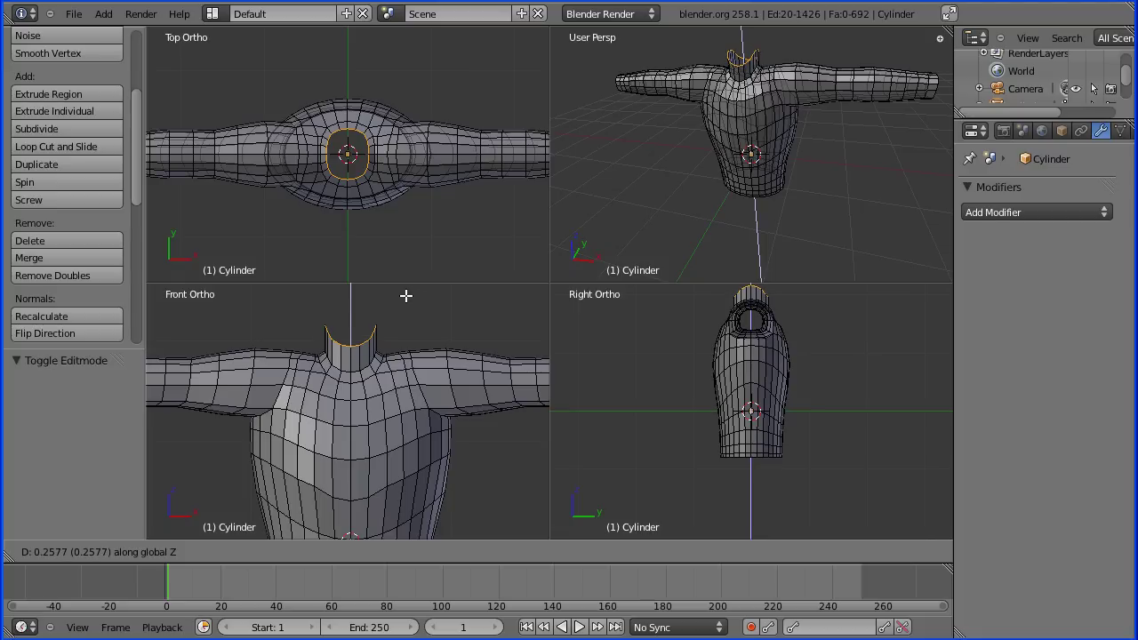
{"action": "type", "text": "0.4"}
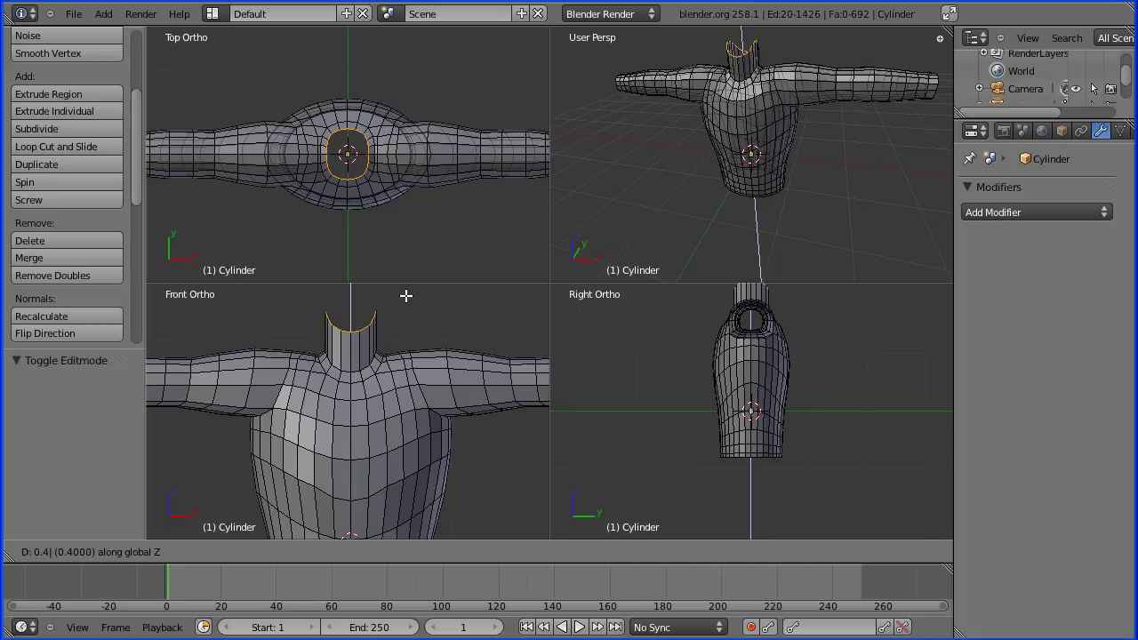
{"action": "key", "text": "Return"}
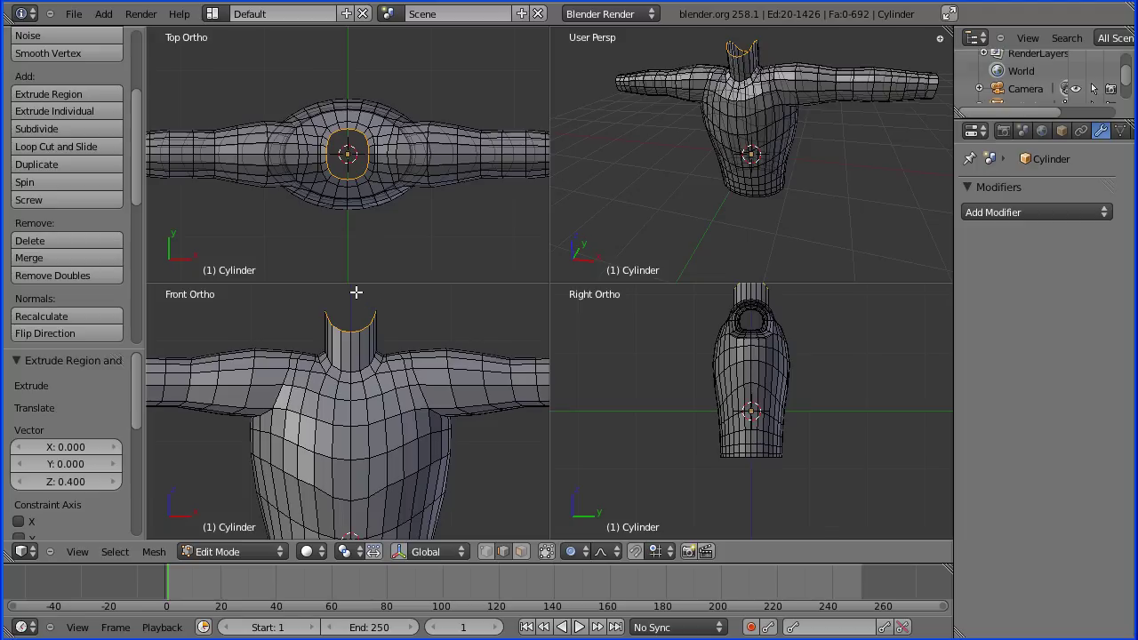
Step: Flatten the neck tube's top edge loop by scaling it to 0 along Z
{"action": "key", "text": "s"}
{"action": "key", "text": "z"}
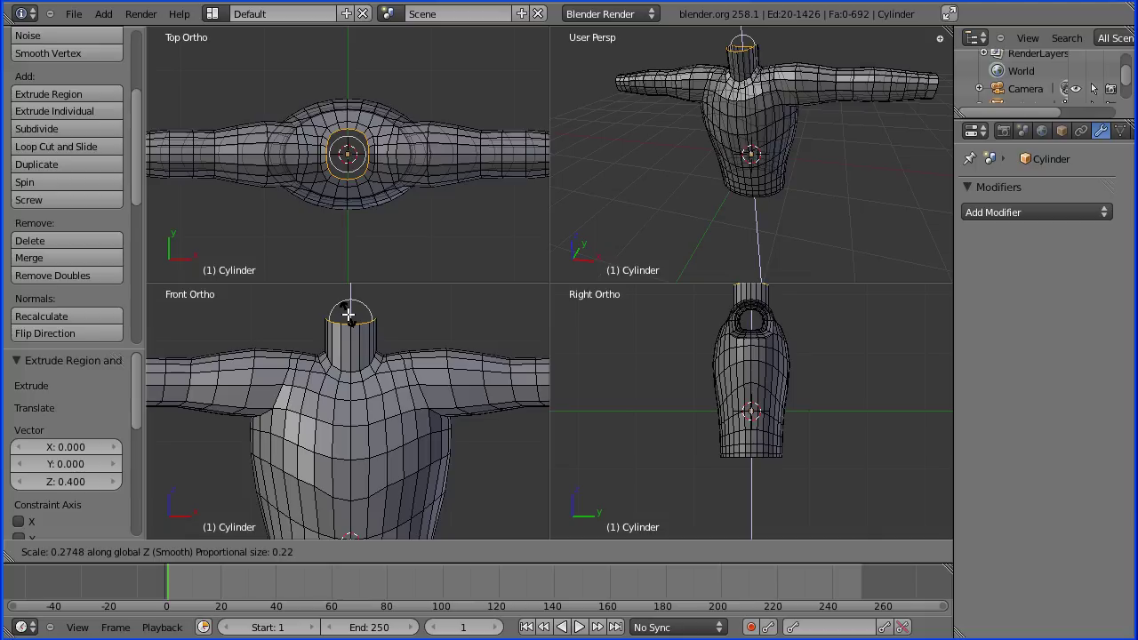
{"action": "type", "text": "0"}
{"action": "key", "text": "Return"}
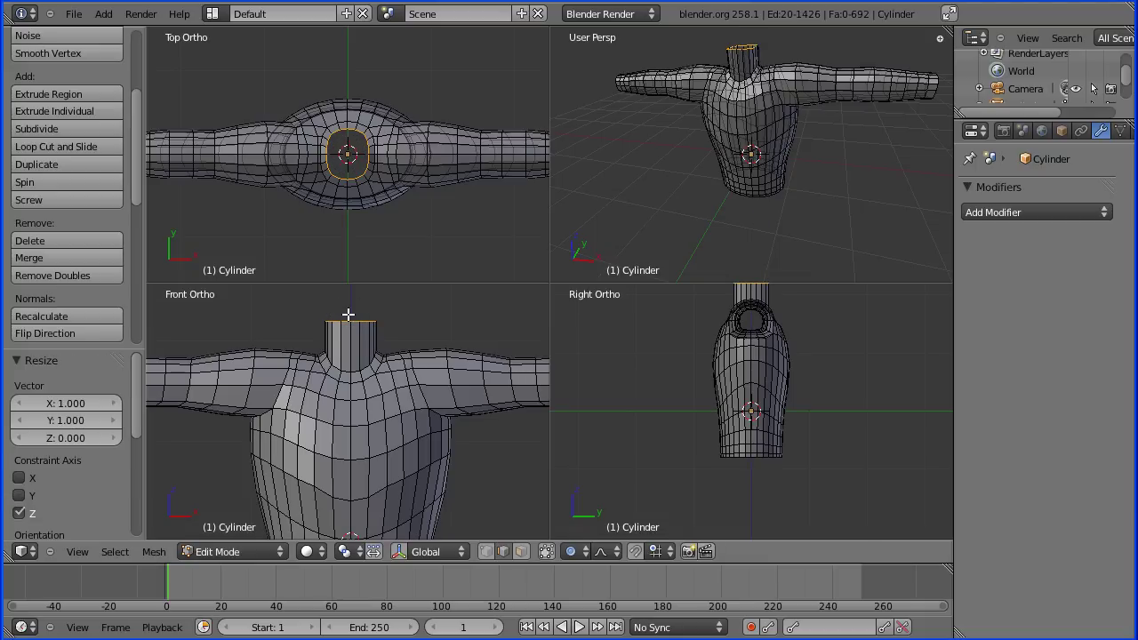
Step: Select all vertical edges of the neck tube and subdivide them with 3 cuts
{"action": "right_click", "coordinate": [350, 344]}
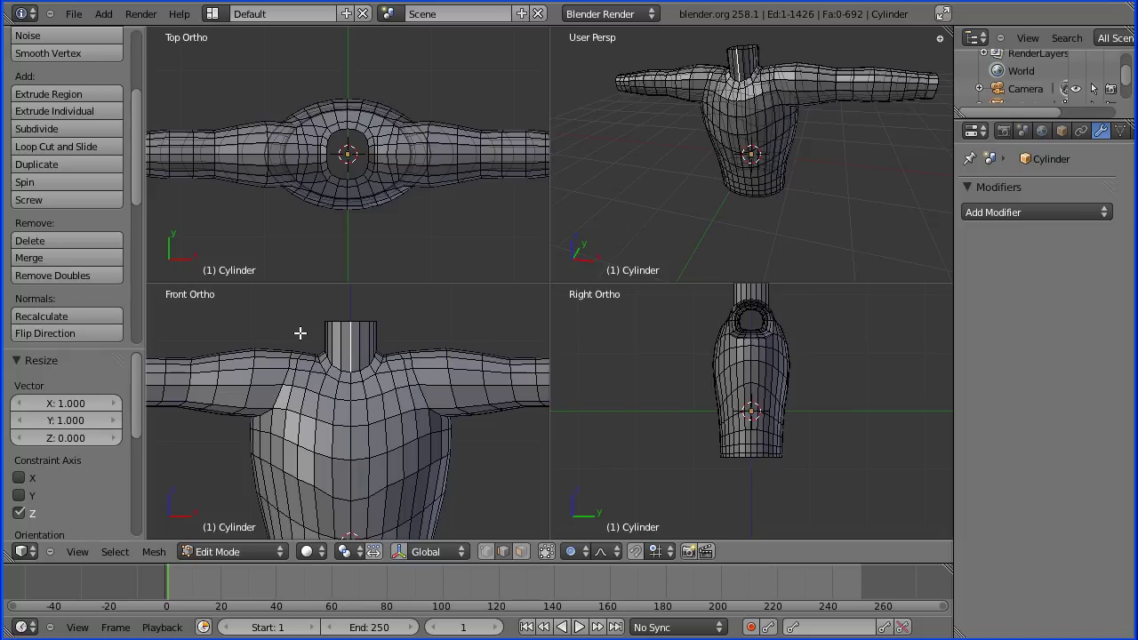
{"action": "key", "text": "b"}
{"action": "left_click_drag", "start_coordinate": [307, 332], "coordinate": [394, 339]}
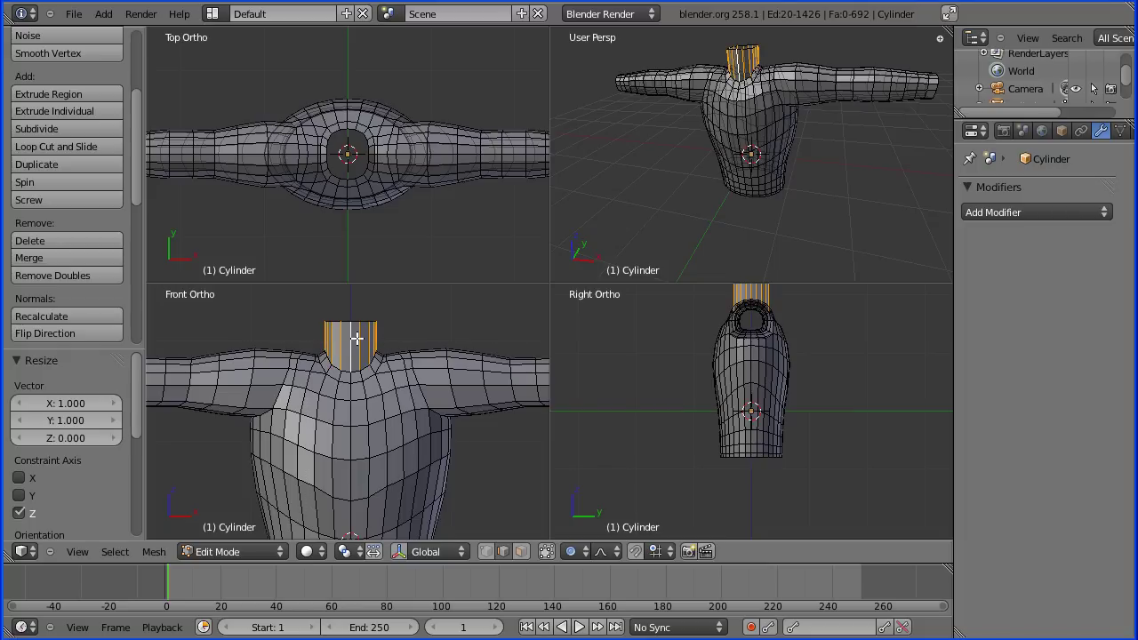
{"action": "left_click", "coordinate": [88, 127]}
{"action": "left_click", "coordinate": [112, 403]}
{"action": "left_click", "coordinate": [112, 404]}
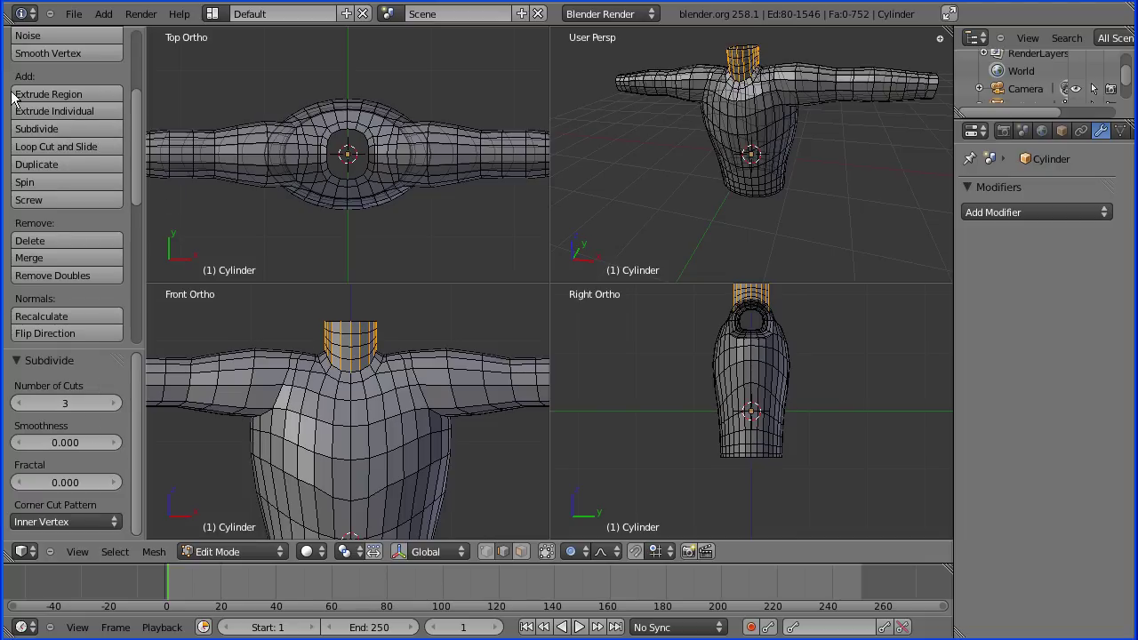
{"action": "key", "text": "Tab"}
{"action": "key", "text": "Tab"}
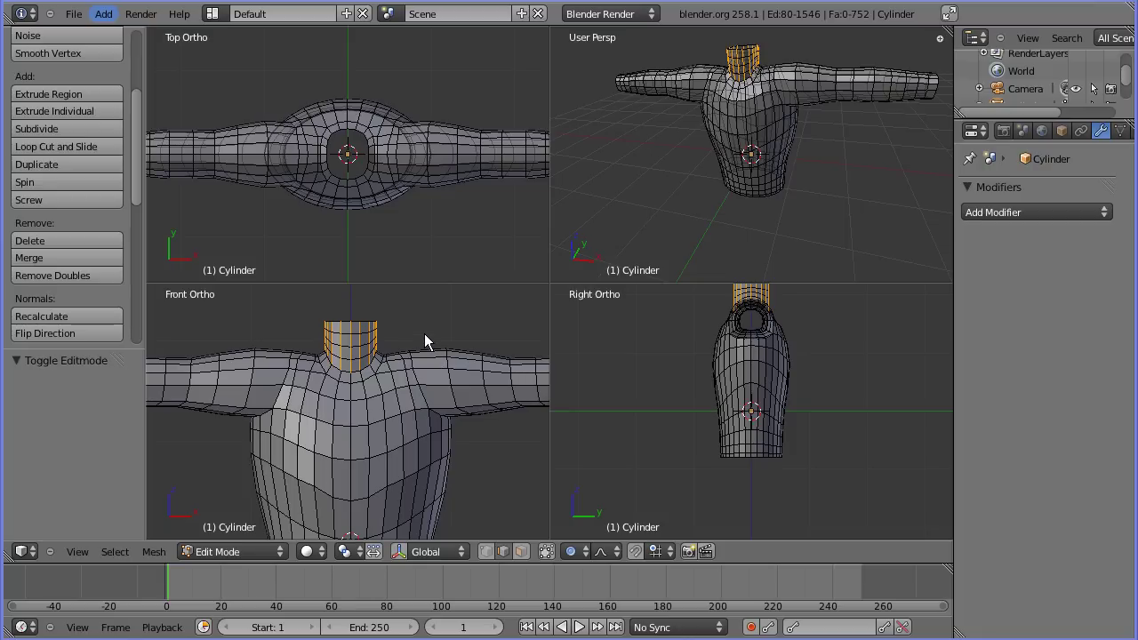
Step: Select the neck's top edge loop and move it 0.1 along Z with a proportional size of 0.62
{"action": "right_click", "coordinate": [364, 321]}
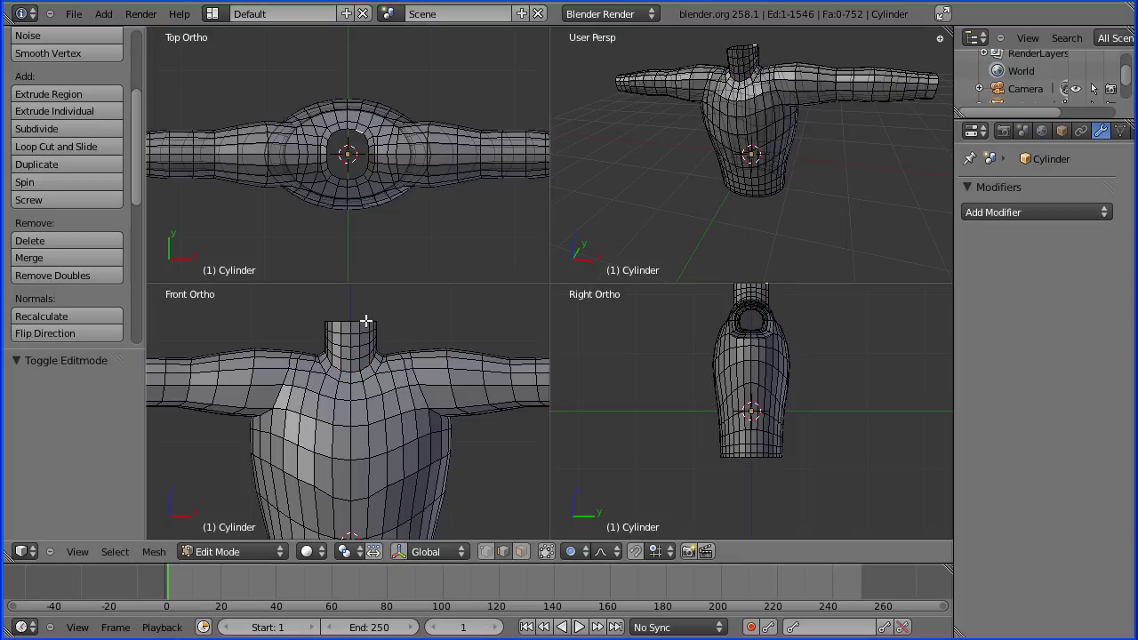
{"action": "right_click", "coordinate": [364, 321], "text": "alt"}
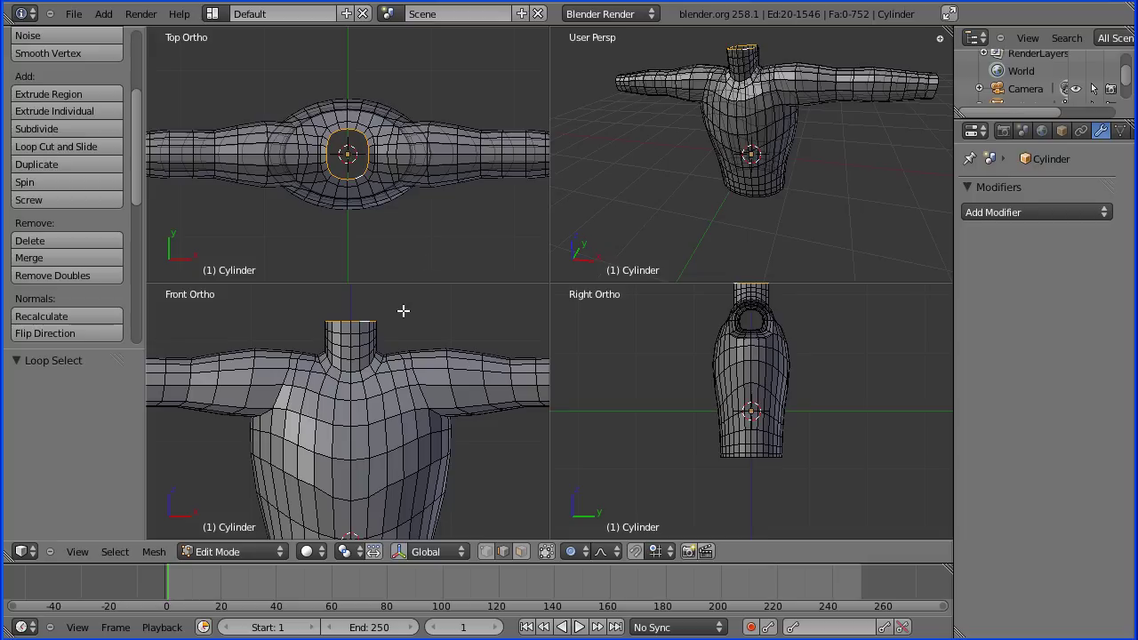
{"action": "key", "text": "g"}
{"action": "key", "text": "z"}
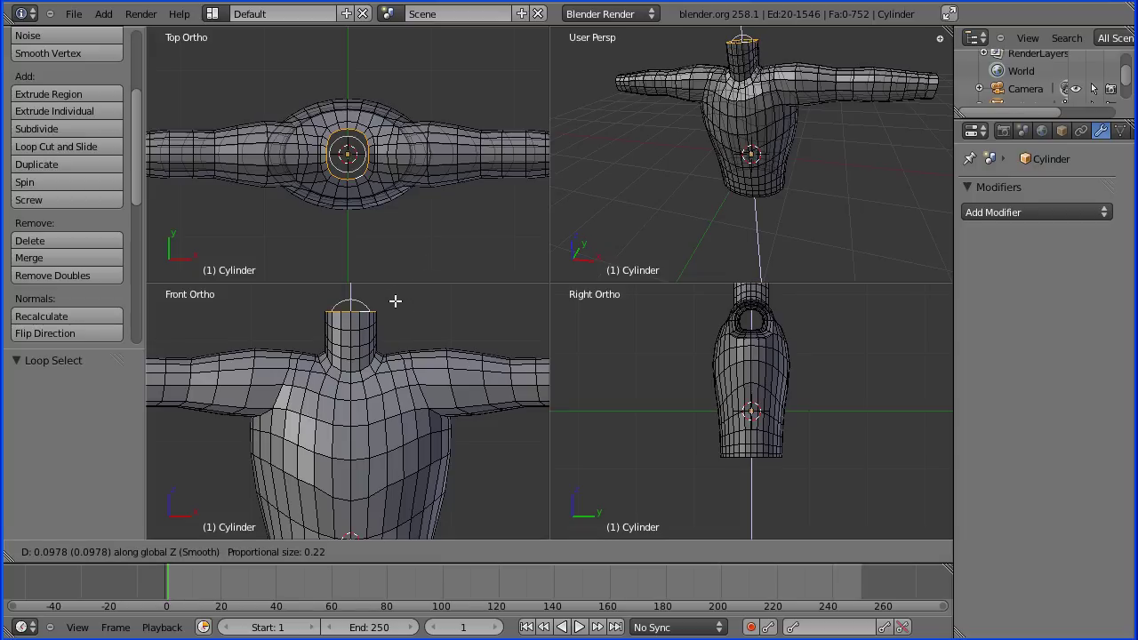
{"action": "scroll", "coordinate": [394, 300], "scroll_direction": "down", "scroll_amount": 5}
{"action": "scroll", "coordinate": [394, 300], "scroll_direction": "down", "scroll_amount": 5}
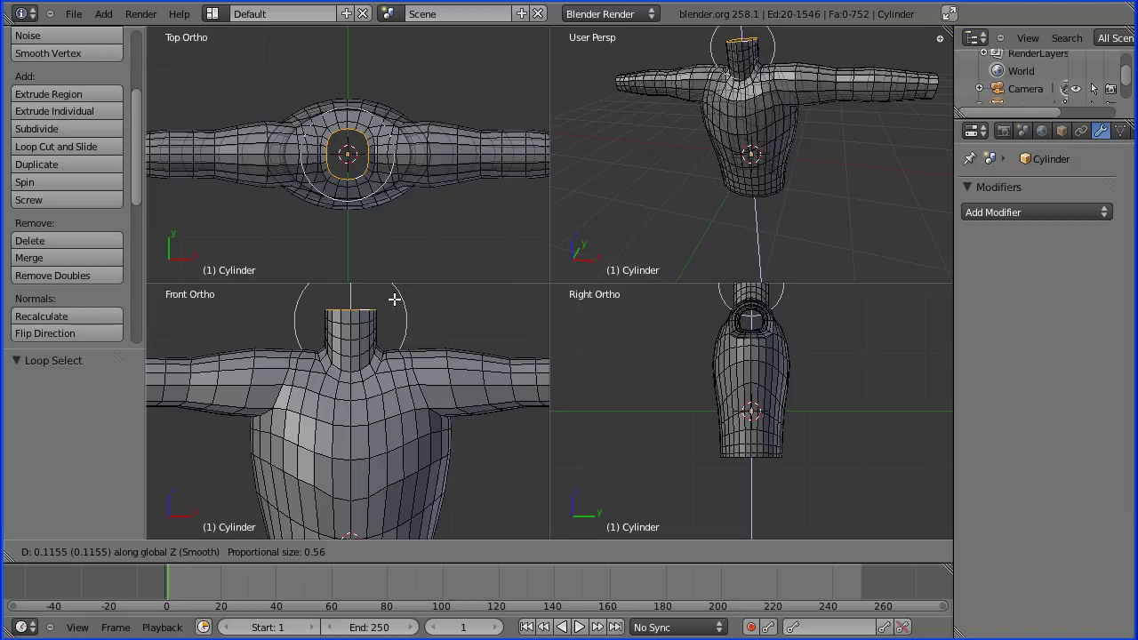
{"action": "scroll", "coordinate": [394, 299], "scroll_direction": "down", "scroll_amount": 1}
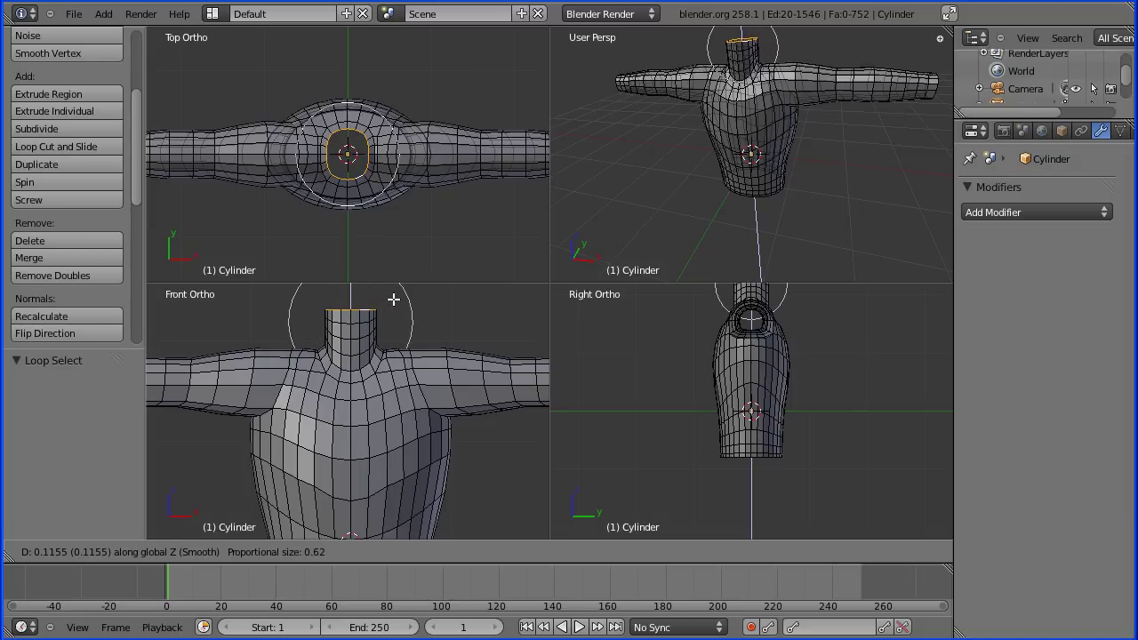
{"action": "type", "text": "0.1"}
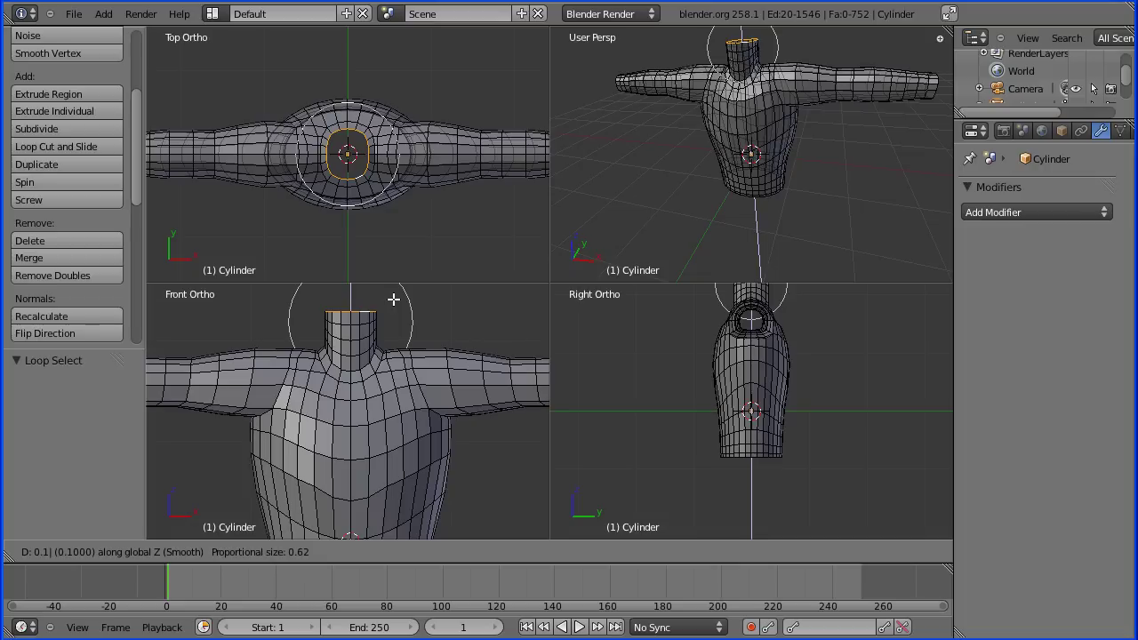
{"action": "key", "text": "Return"}
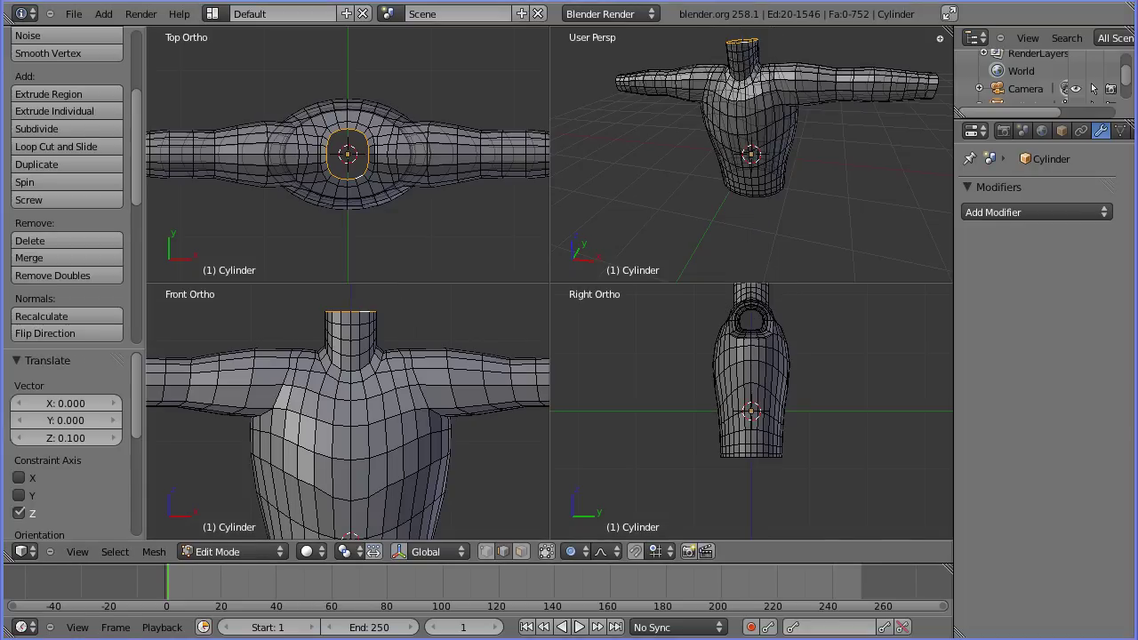
{"action": "key", "text": "Tab"}
{"action": "key", "text": "Tab"}
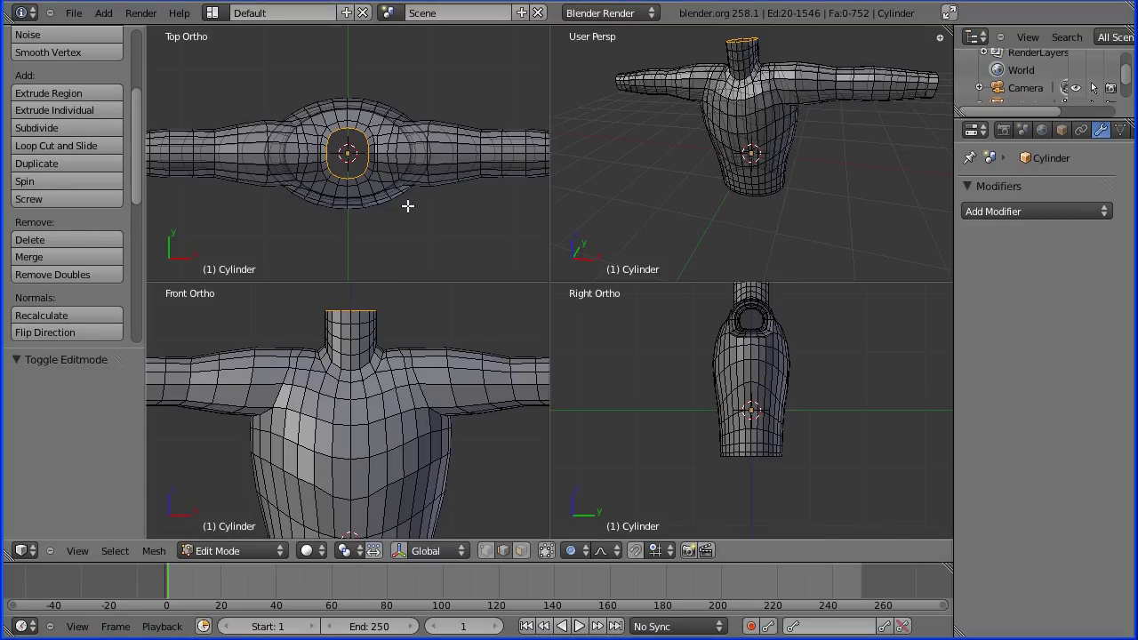
Step: Move the neck's top edge loop 0.1 along Y with a proportional size of 2.36
{"action": "key", "text": "g"}
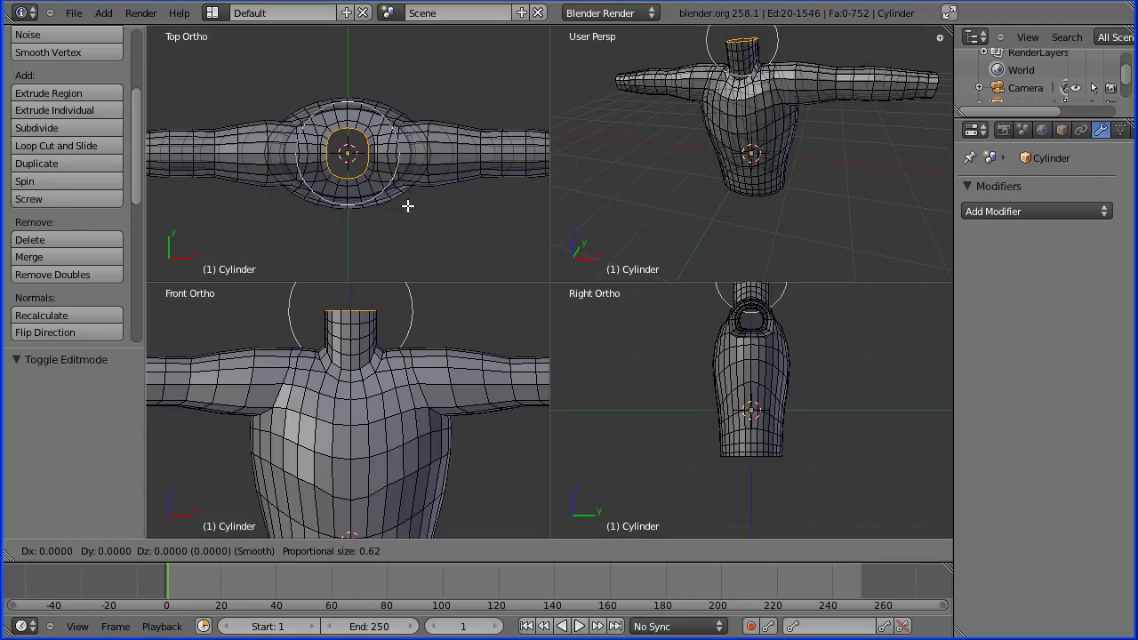
{"action": "key", "text": "y"}
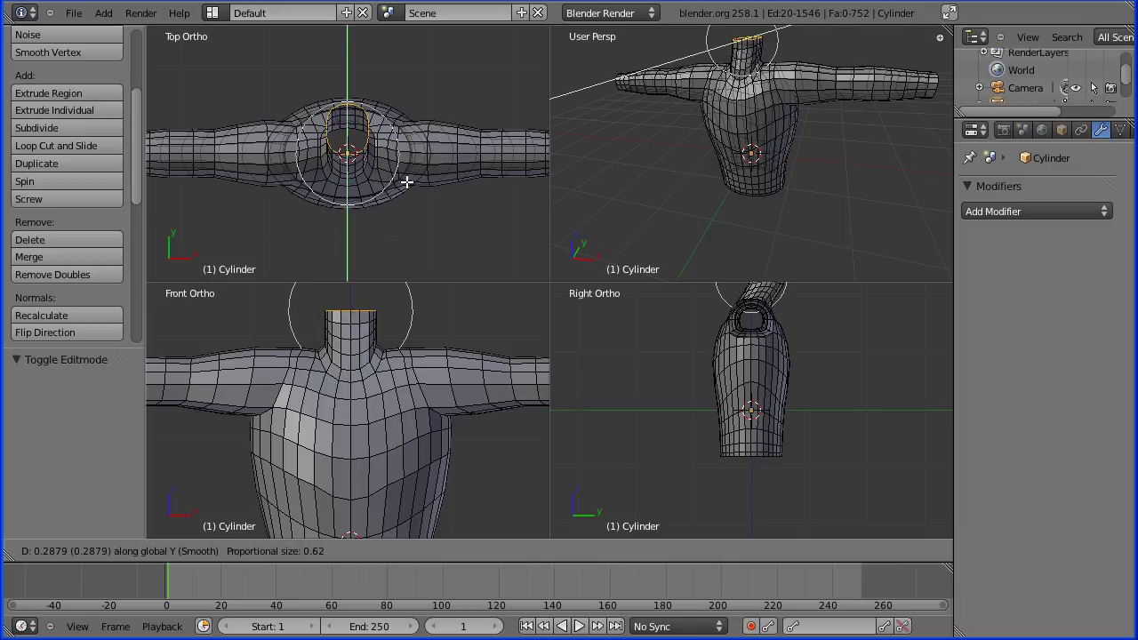
{"action": "scroll", "coordinate": [405, 203], "scroll_direction": "down", "scroll_amount": 10}
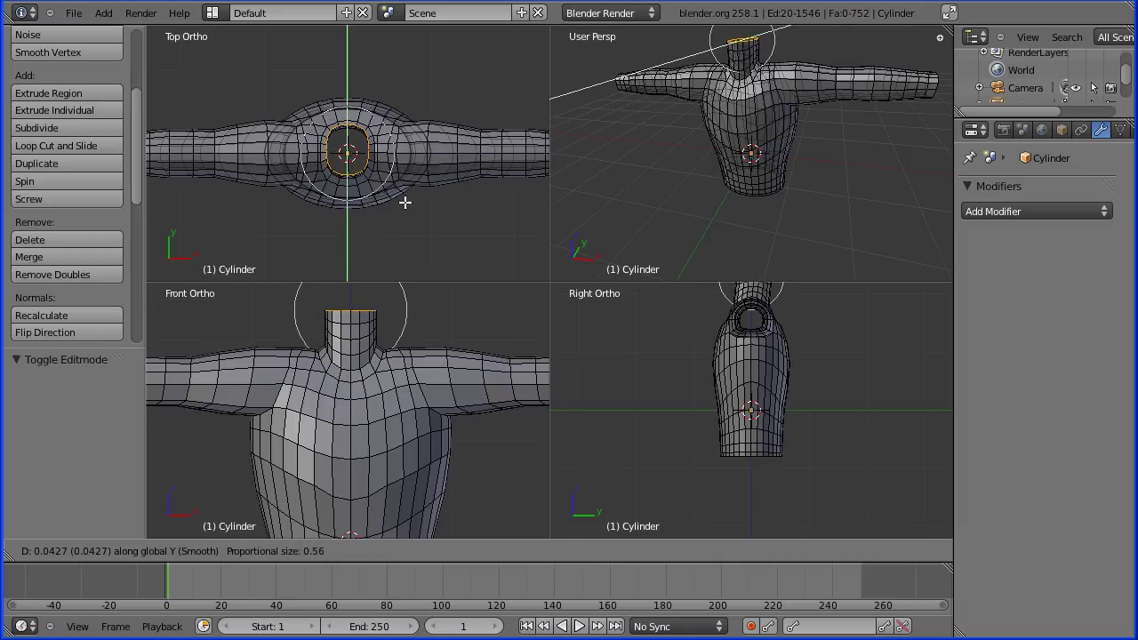
{"action": "scroll", "coordinate": [406, 202], "scroll_direction": "down", "scroll_amount": 4}
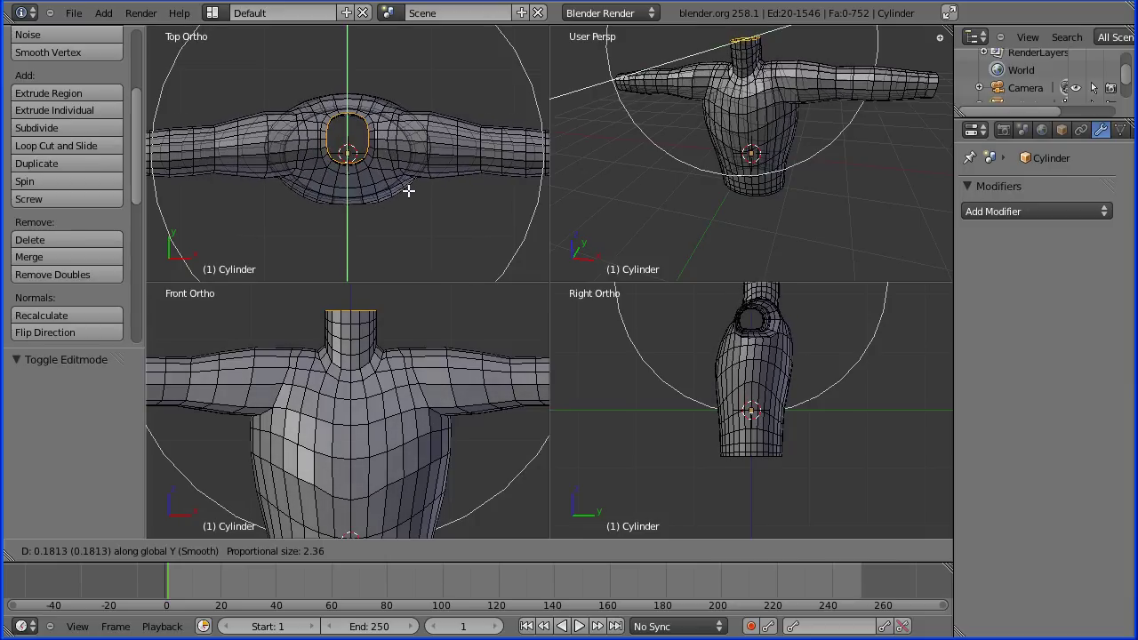
{"action": "type", "text": "0.1"}
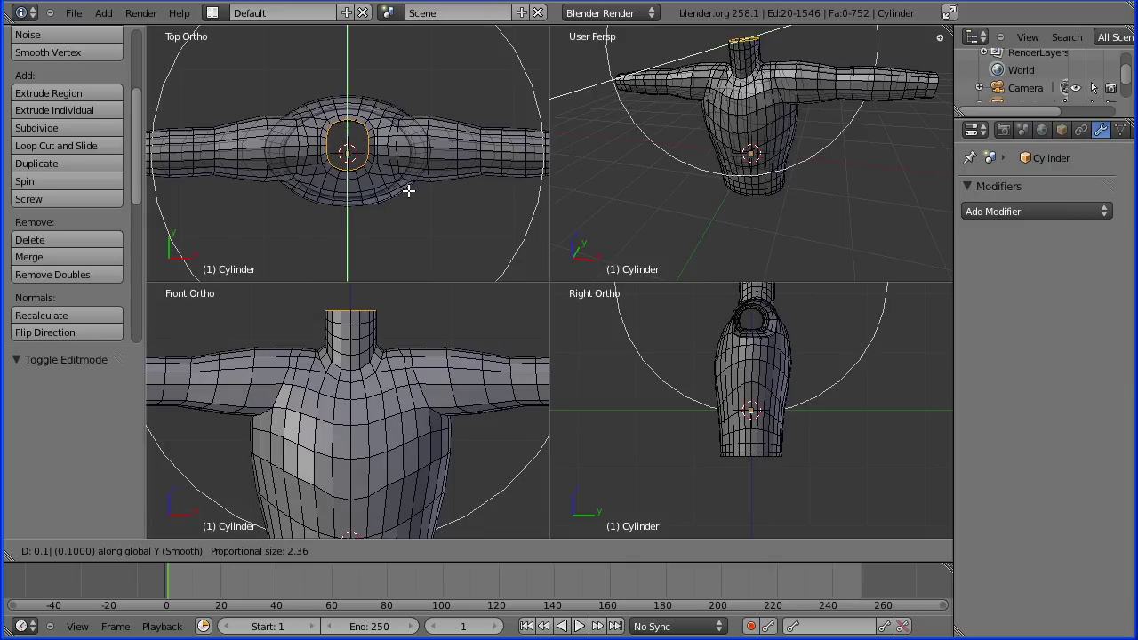
{"action": "key", "text": "Return"}
{"action": "key", "text": "Tab"}
{"action": "key", "text": "Tab"}
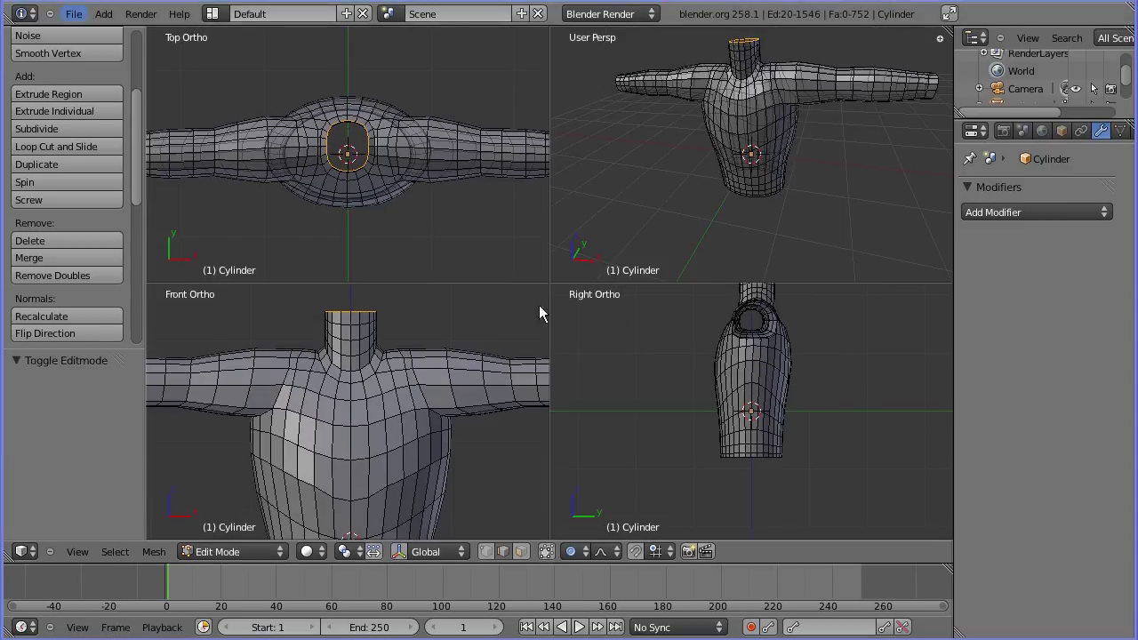
{"action": "mouse_move", "coordinate": [822, 225]}
{"action": "middle_mouse_down"}
{"action": "mouse_move", "coordinate": [806, 229]}
{"action": "mouse_move", "coordinate": [842, 214]}
{"action": "mouse_move", "coordinate": [830, 206]}
{"action": "mouse_move", "coordinate": [819, 223]}
{"action": "middle_mouse_up"}
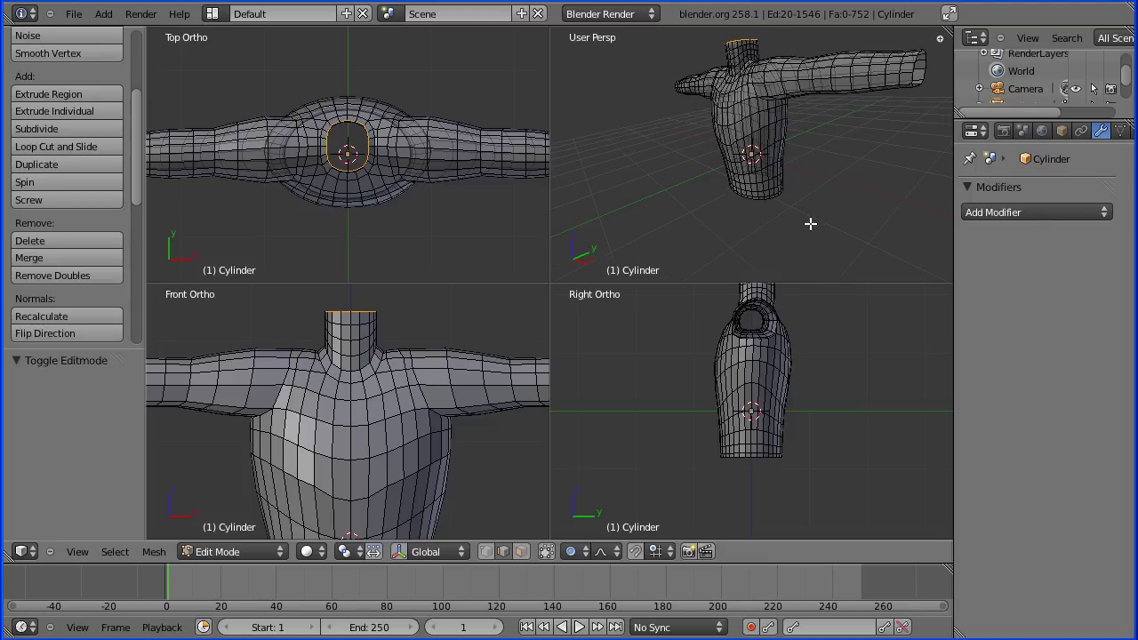
{"action": "mouse_move", "coordinate": [827, 213]}
{"action": "middle_mouse_down"}
{"action": "mouse_move", "coordinate": [805, 222]}
{"action": "mouse_move", "coordinate": [833, 204]}
{"action": "middle_mouse_up"}
{"action": "middle_click_drag", "start_coordinate": [877, 213], "coordinate": [614, 203]}
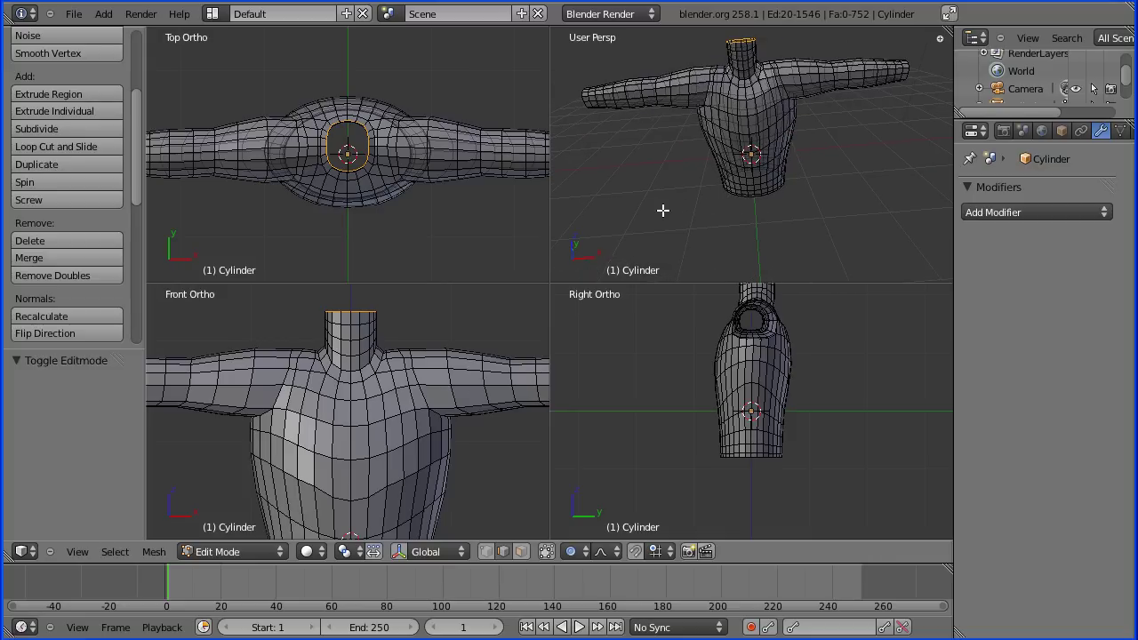
{"action": "middle_click_drag", "start_coordinate": [663, 210], "coordinate": [660, 201]}
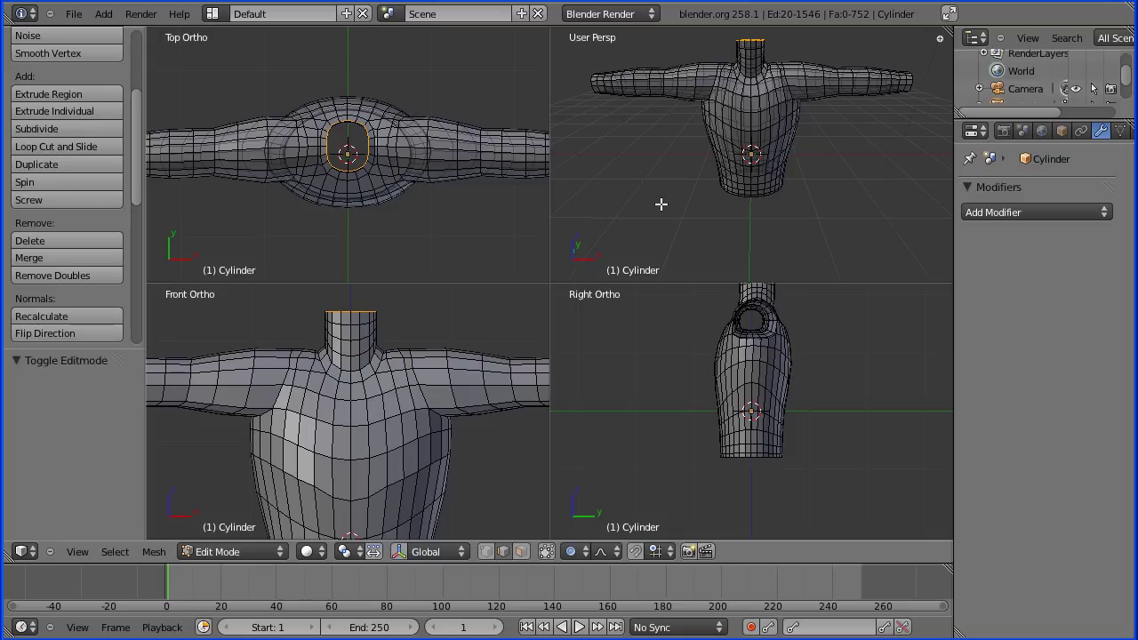